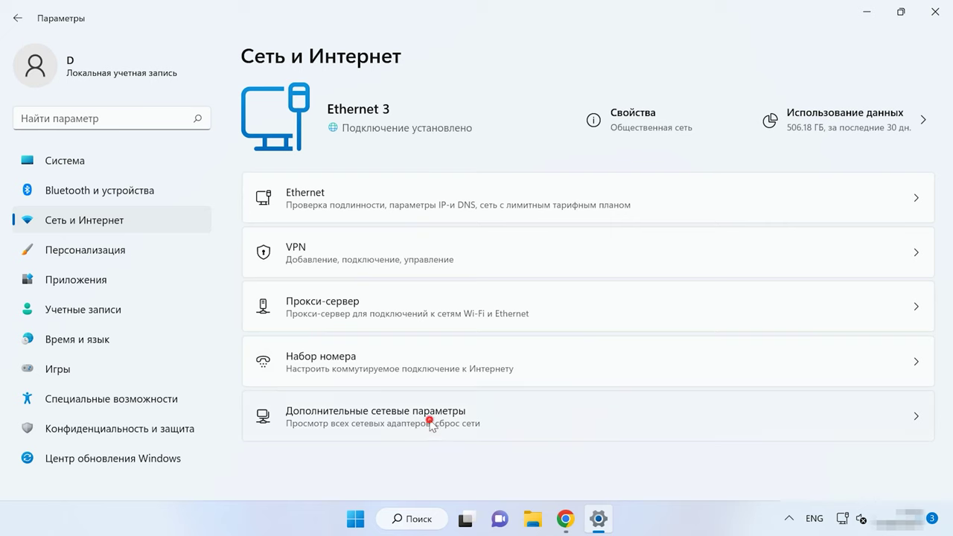
# Open the additional network adapter options (Дополнительные параметры сетевого адаптера) from the advanced network settings.
pyautogui.click(432, 423)
pyautogui.scroll(-3, 430, 423)
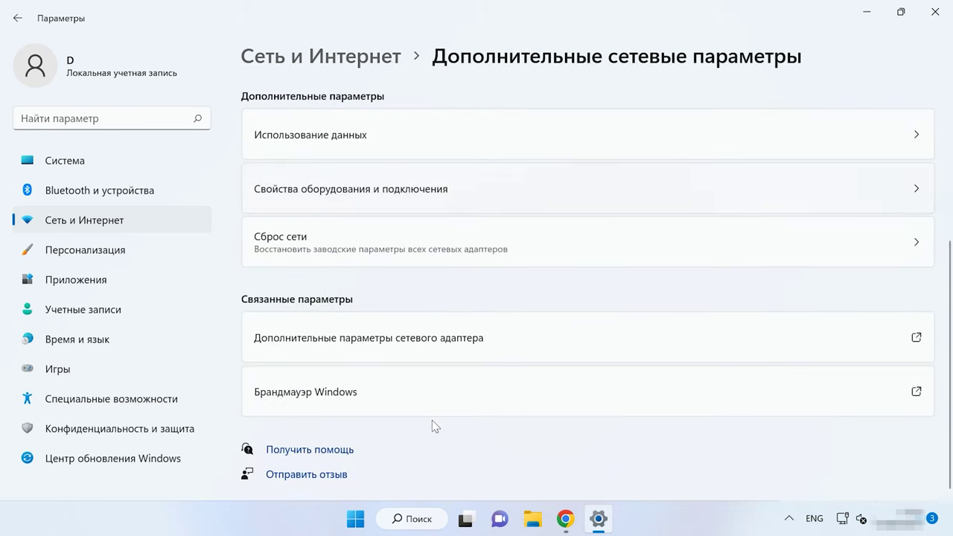
pyautogui.click(424, 350)
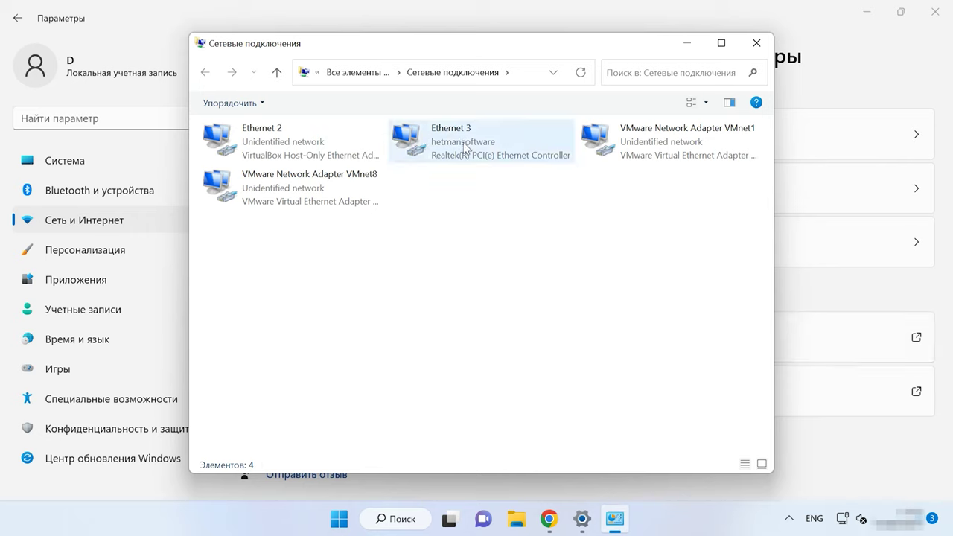
# Disable the Ethernet 3 network connection and enable it again.
pyautogui.click(477, 153)
pyautogui.rightClick(476, 153)
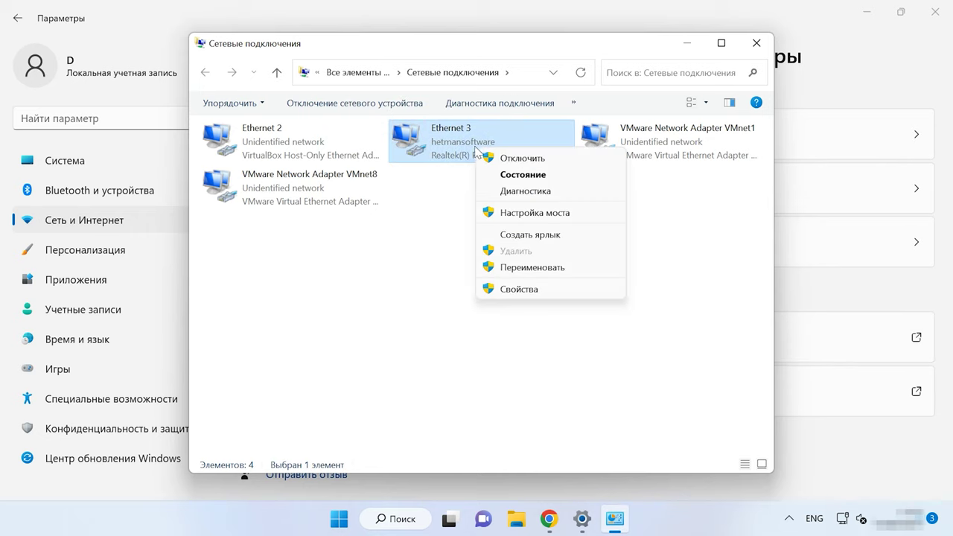
pyautogui.click(548, 158)
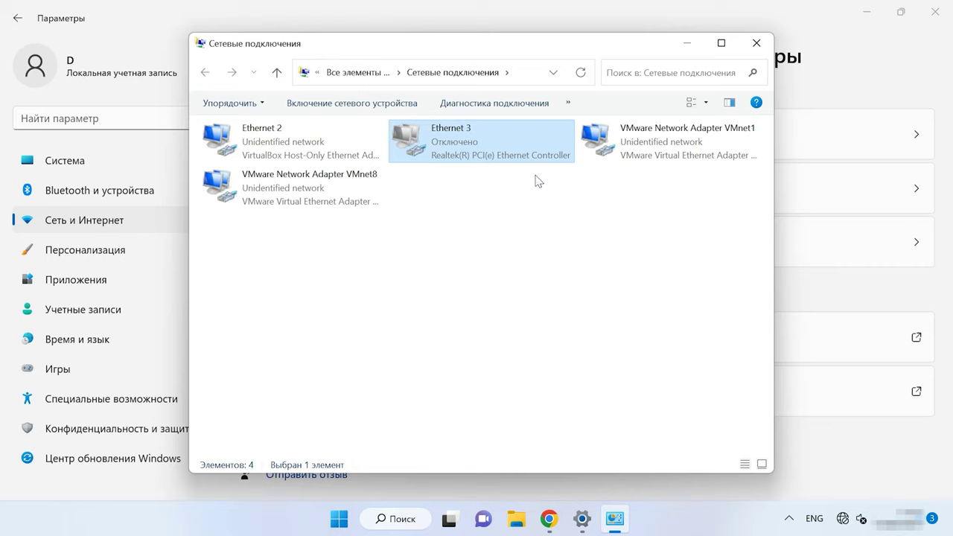
pyautogui.rightClick(506, 139)
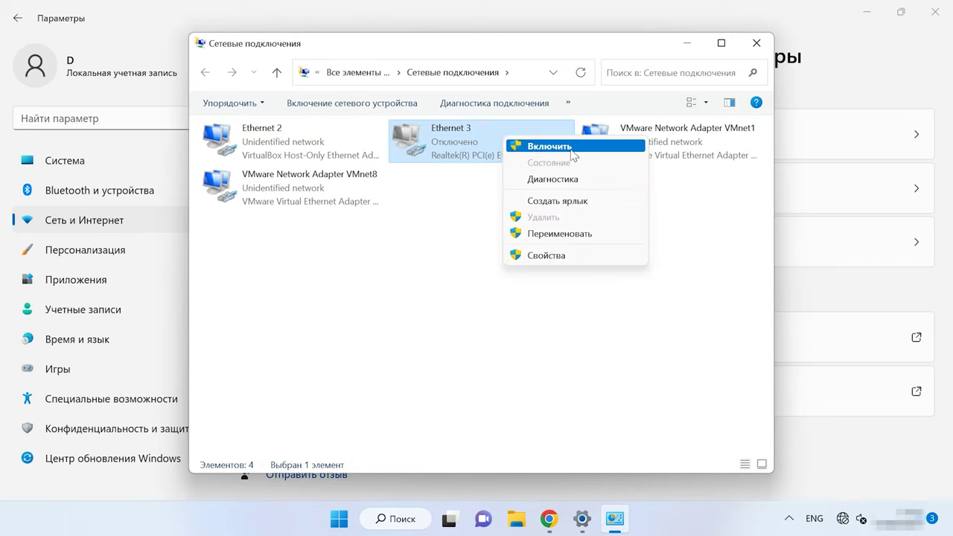
pyautogui.click(569, 147)
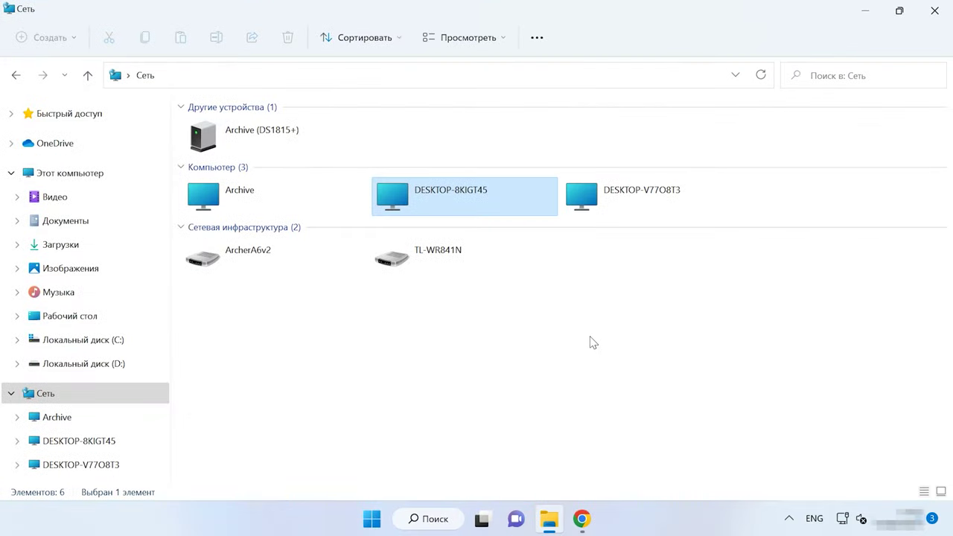
# From the network status icon, open the network and Internet settings and bring up the list of adapter connections (Сетевые подключения).
pyautogui.rightClick(845, 522)
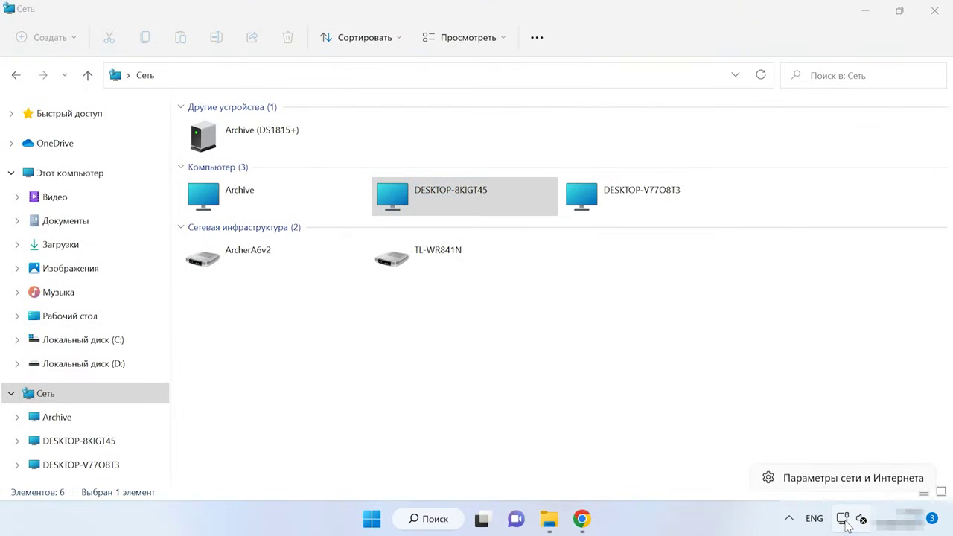
pyautogui.click(857, 481)
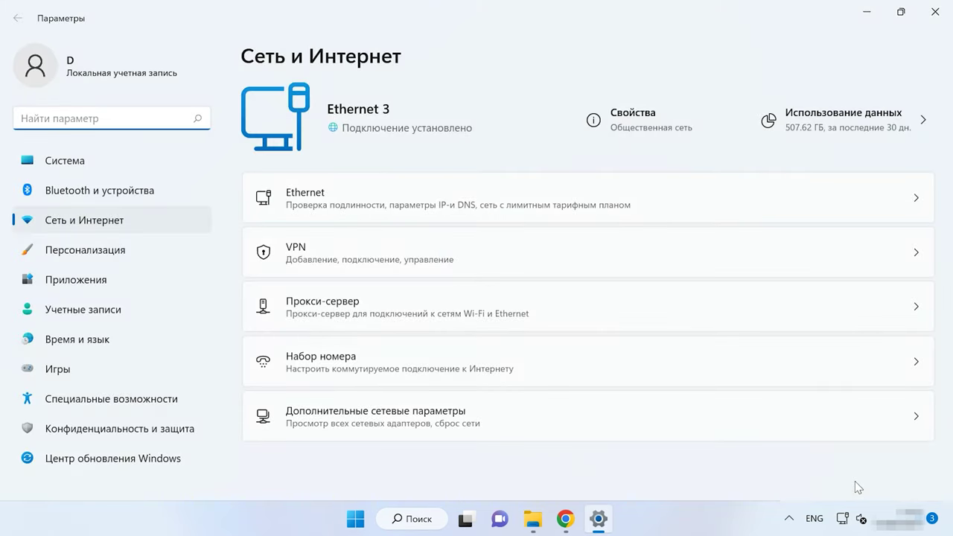
pyautogui.click(449, 427)
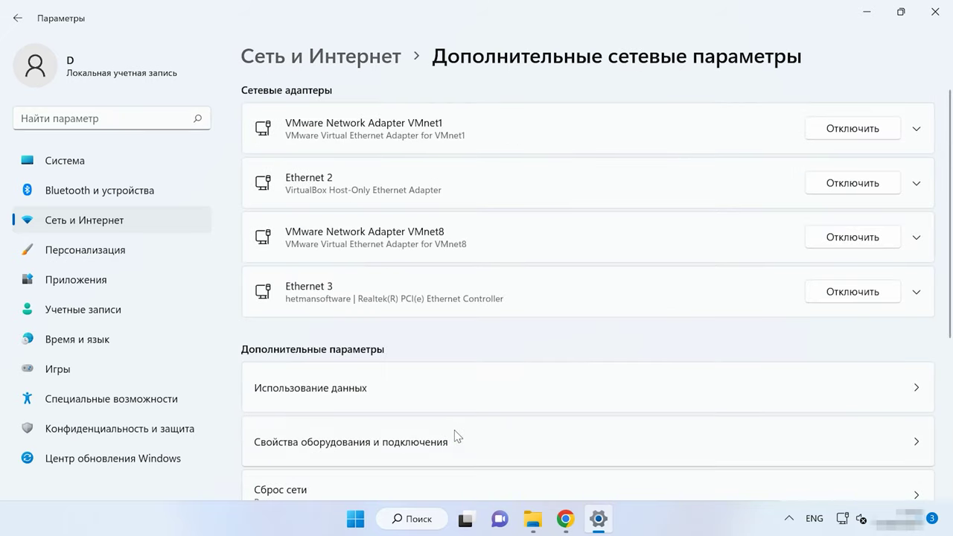
pyautogui.scroll(-5, 456, 427)
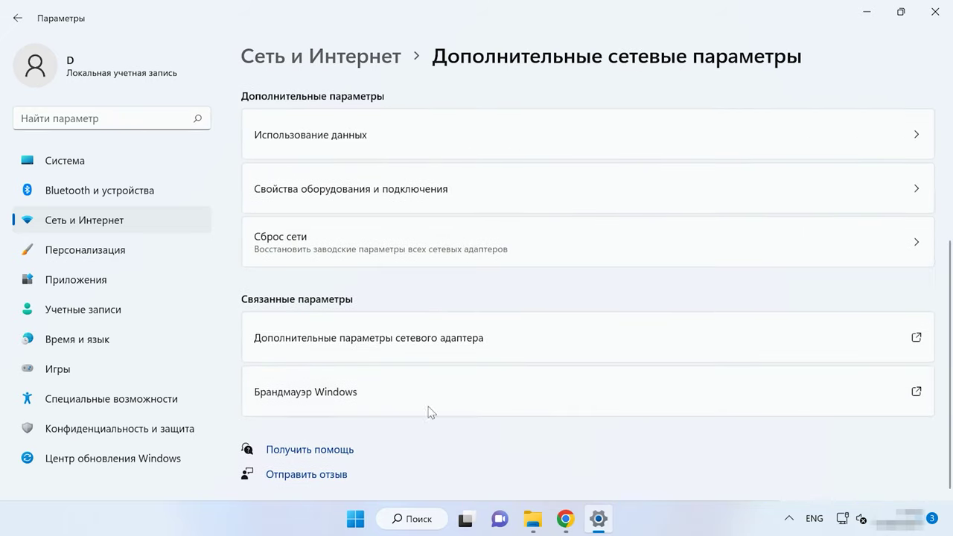
pyautogui.click(440, 349)
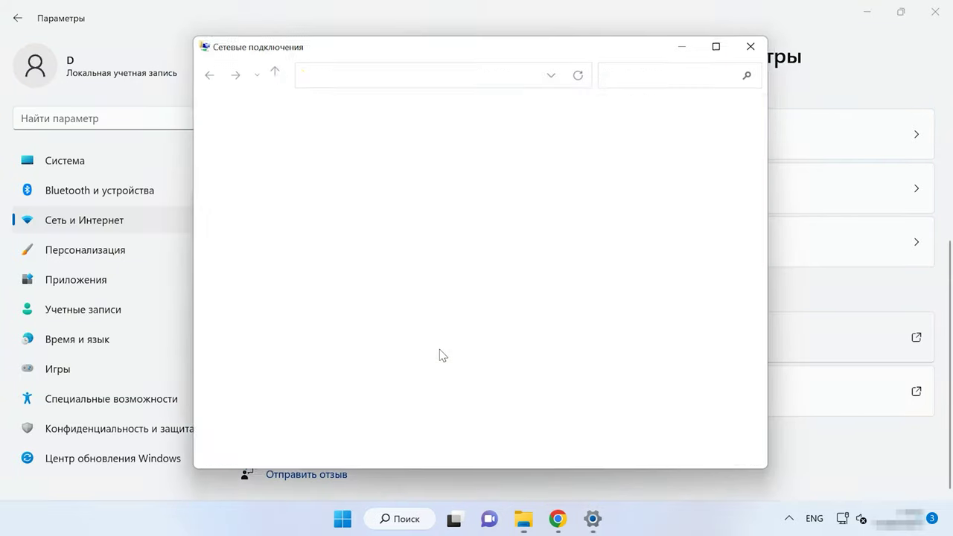
# Check the components enabled in the Ethernet 3 properties, including Client for Microsoft Networks, and accept the dialog.
pyautogui.rightClick(464, 147)
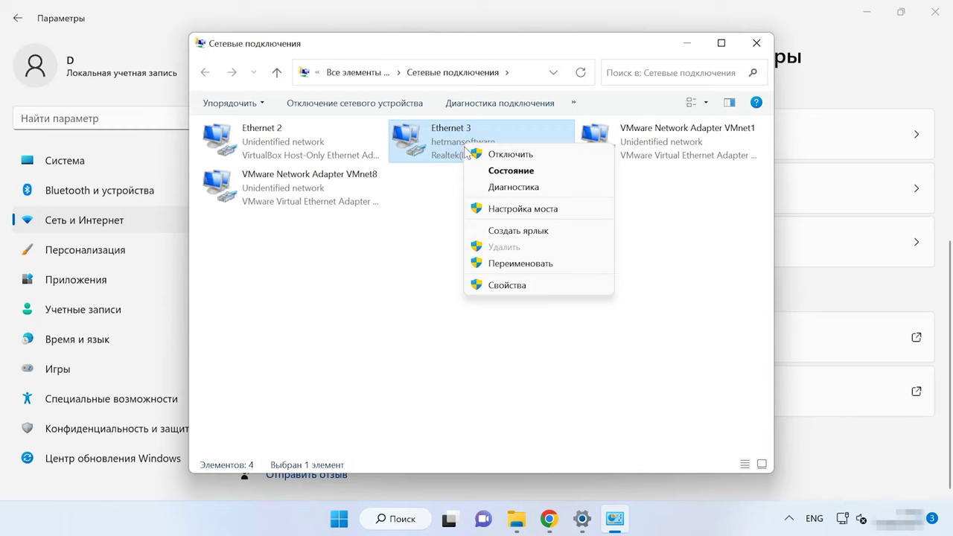
pyautogui.click(531, 288)
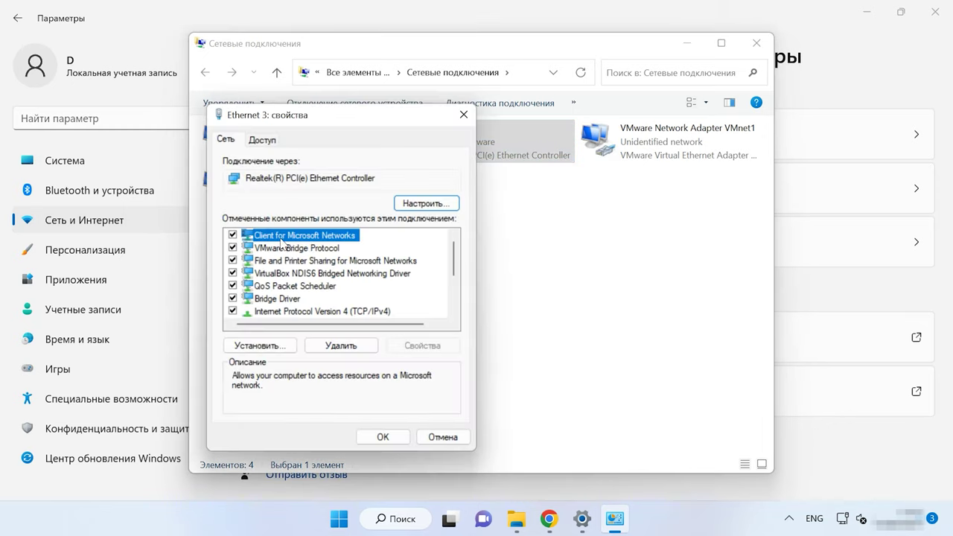
pyautogui.click(384, 438)
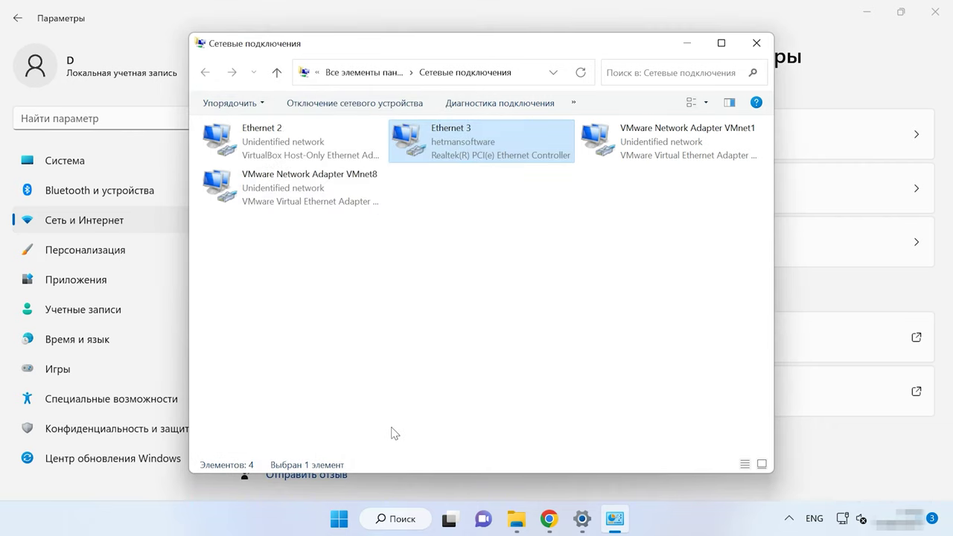
# Open the computer's power options.
pyautogui.click(339, 519)
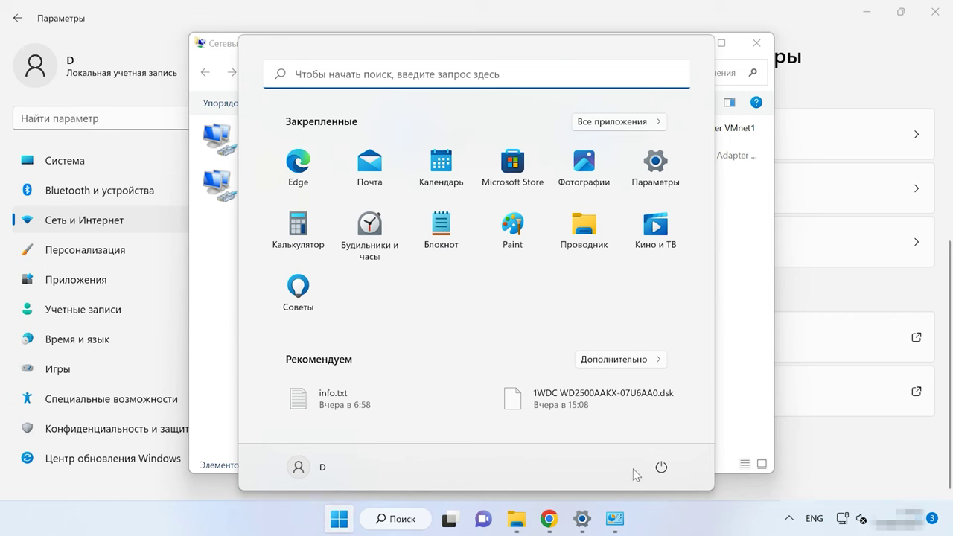
pyautogui.click(660, 467)
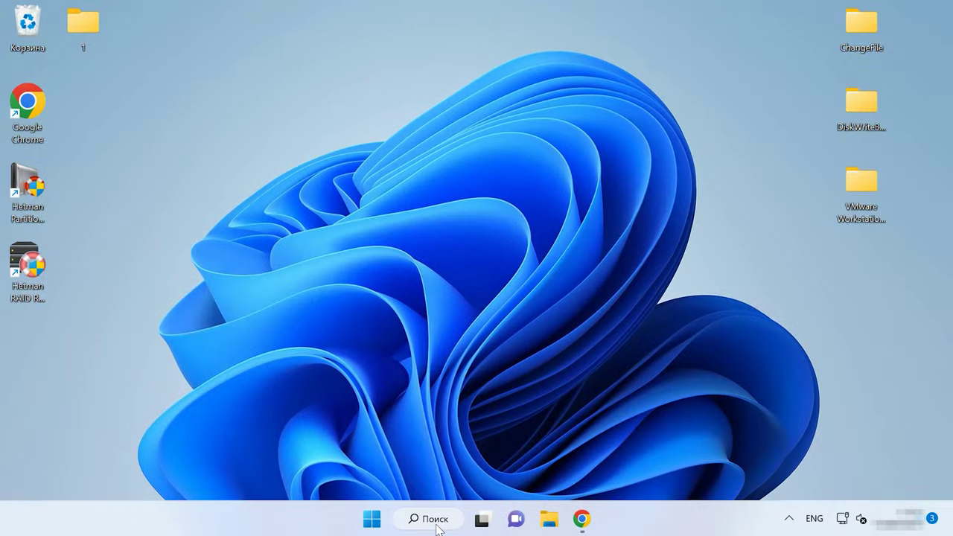
# Find the Command Prompt through system search with "cm" and run it as administrator.
pyautogui.click(437, 520)
pyautogui.write('cm')
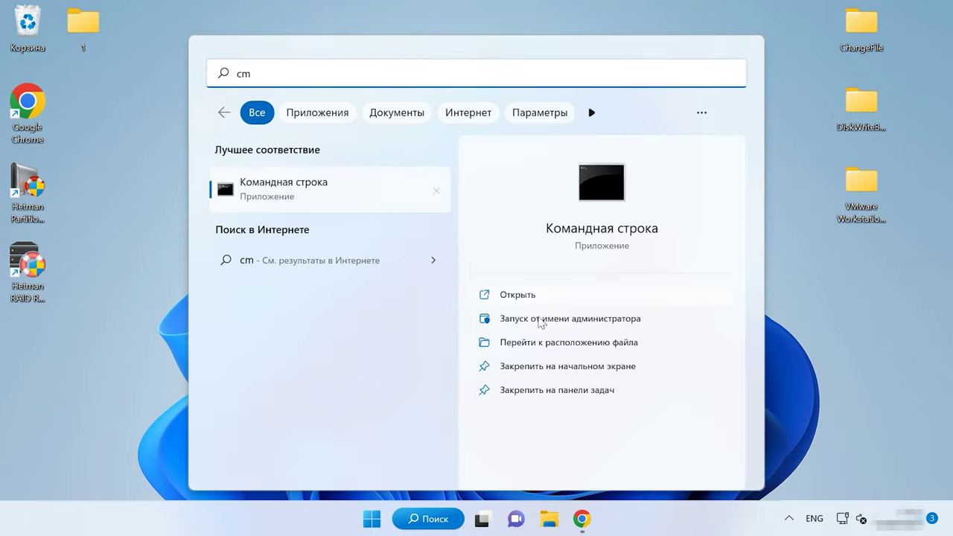
pyautogui.click(589, 324)
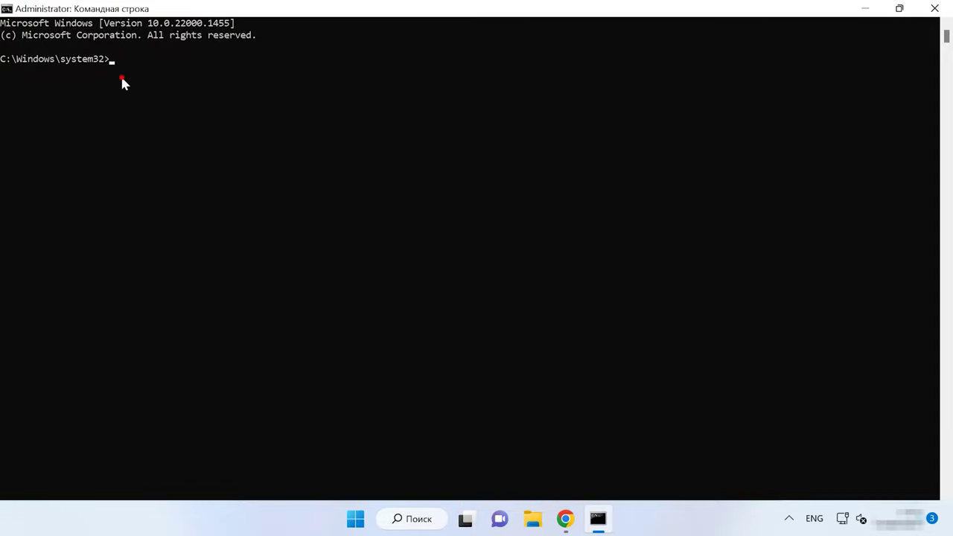
# Flush the DNS cache with "ipconfig /flushdns" and refresh the NetBIOS names with "nbtstat -RR".
pyautogui.click(122, 82)
pyautogui.write('ipconfig /flushdns')
pyautogui.press('Return')
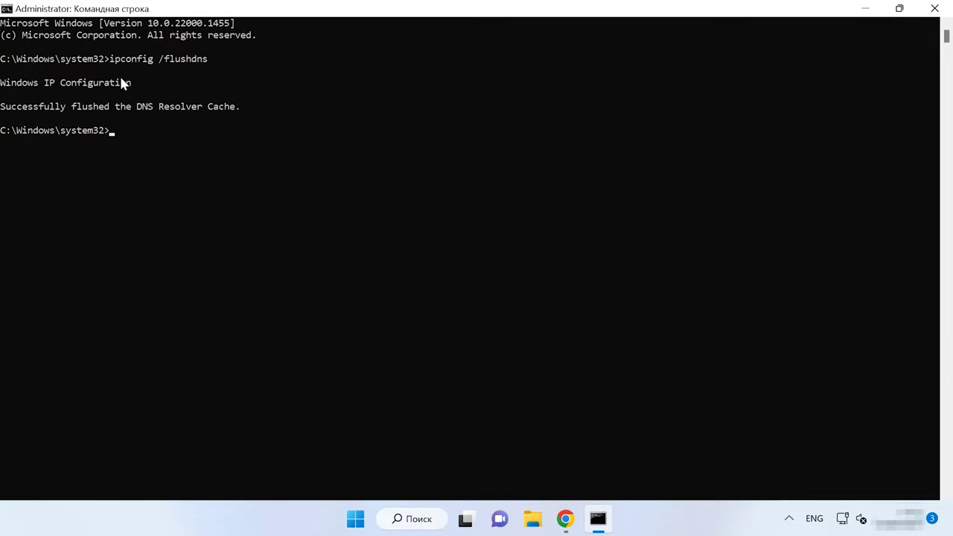
pyautogui.write('nbtstat -RR')
pyautogui.press('Return')
# Reset Winsock with "netsh winsock reset" and the TCP/IP settings with "netsh int ip reset".
pyautogui.write('netsh winsock reset')
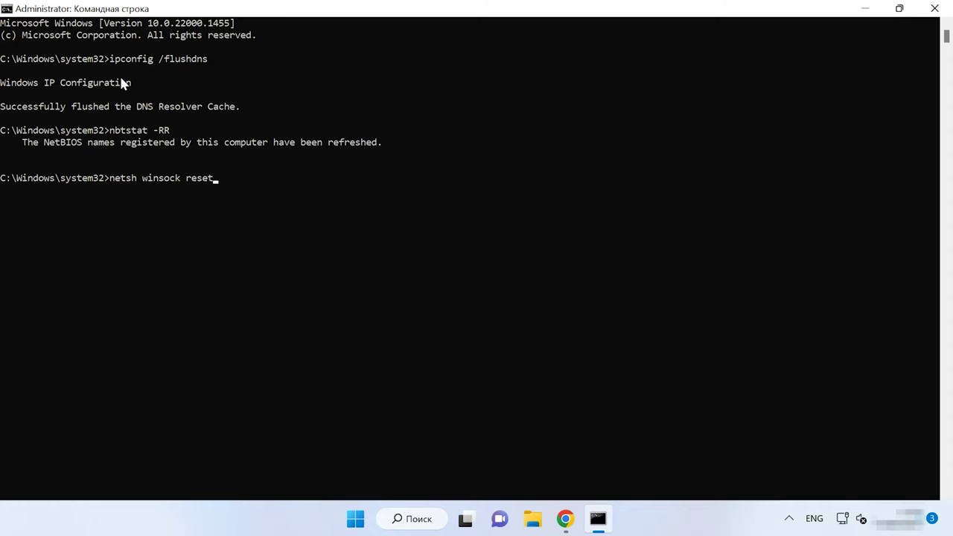
pyautogui.press('Return')
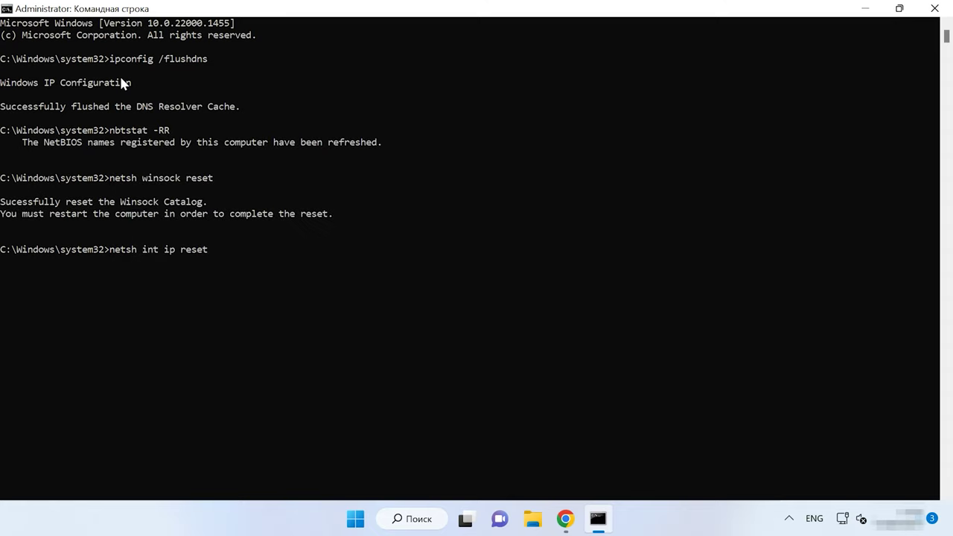
pyautogui.write('netsh int ip reset')
pyautogui.press('Return')
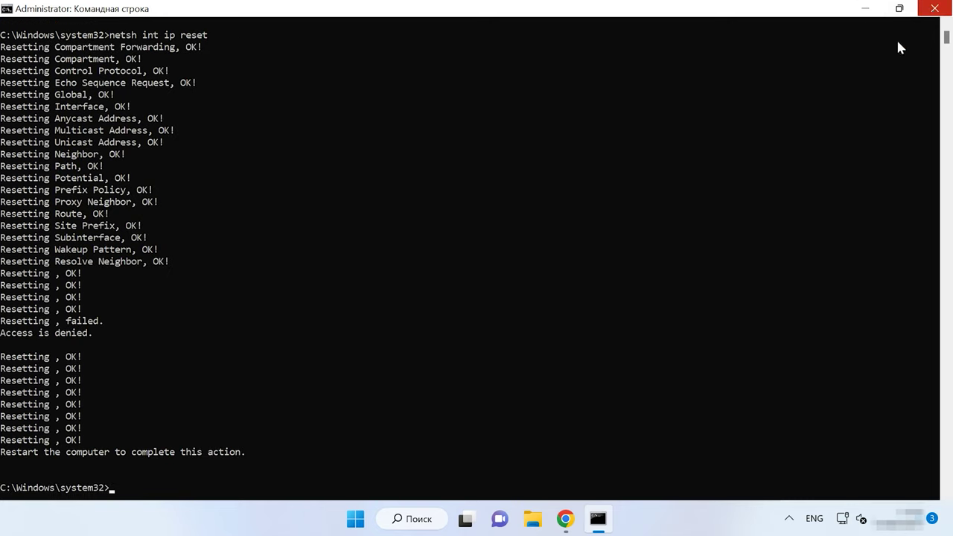
# Bring up the power options for restarting the computer after the network resets.
pyautogui.click(357, 525)
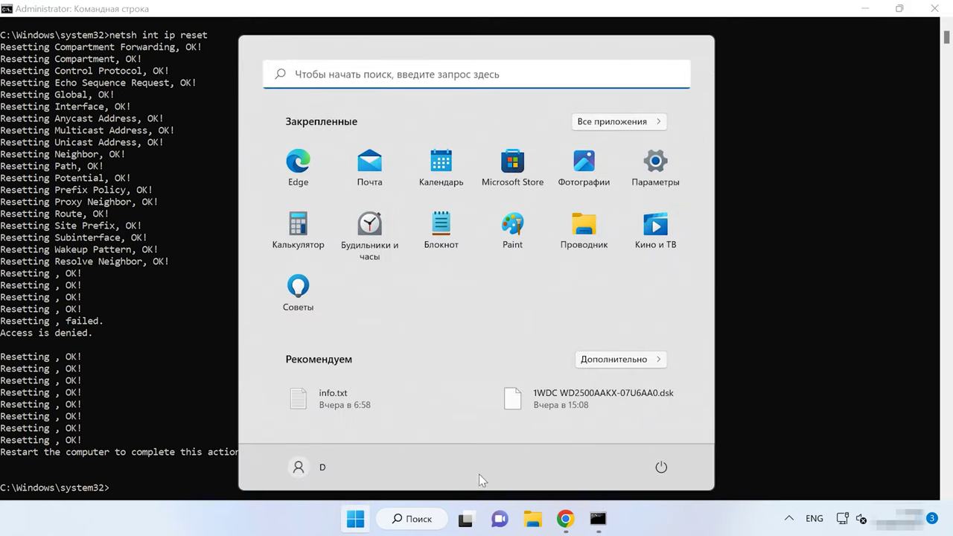
pyautogui.click(659, 470)
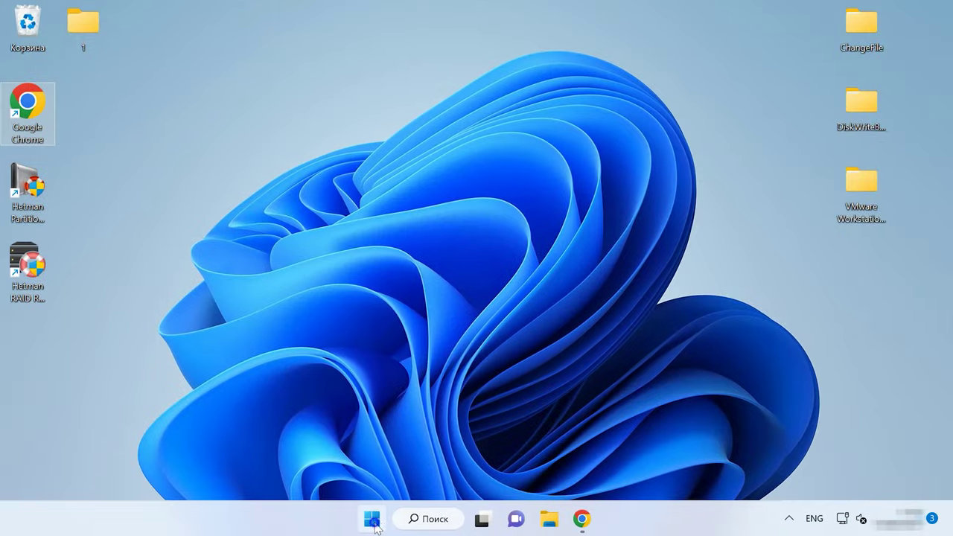
# Open Device Manager in a maximized window and show hidden devices (Показать скрытые устройства).
pyautogui.rightClick(374, 521)
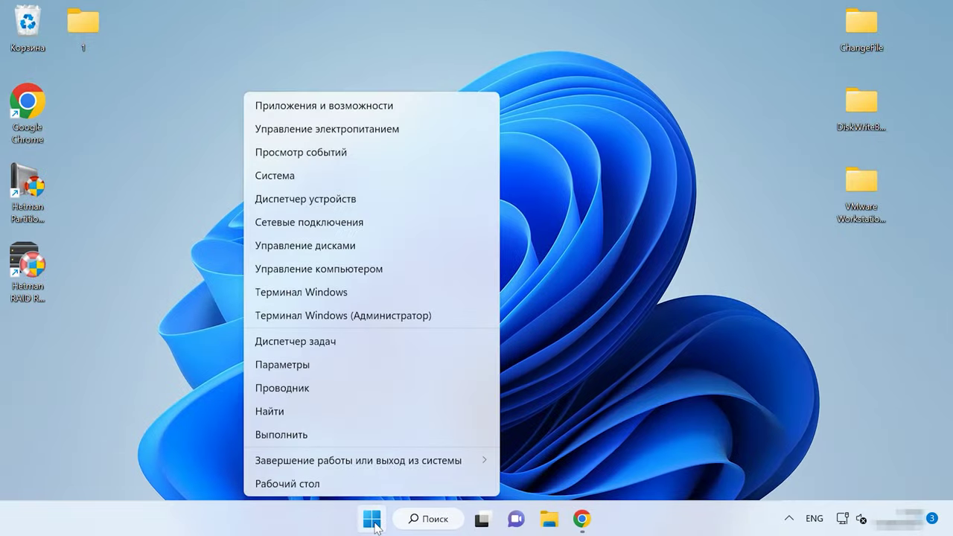
pyautogui.click(344, 203)
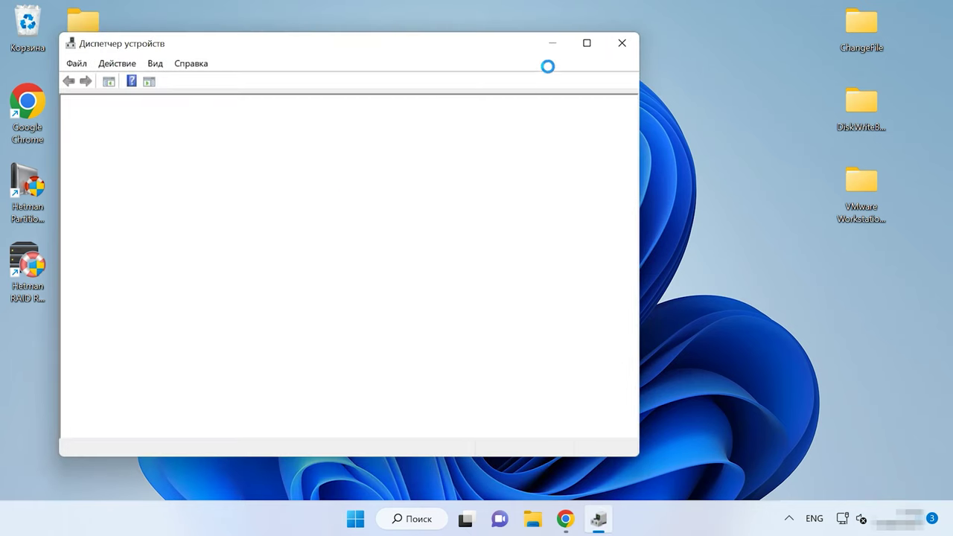
pyautogui.click(586, 43)
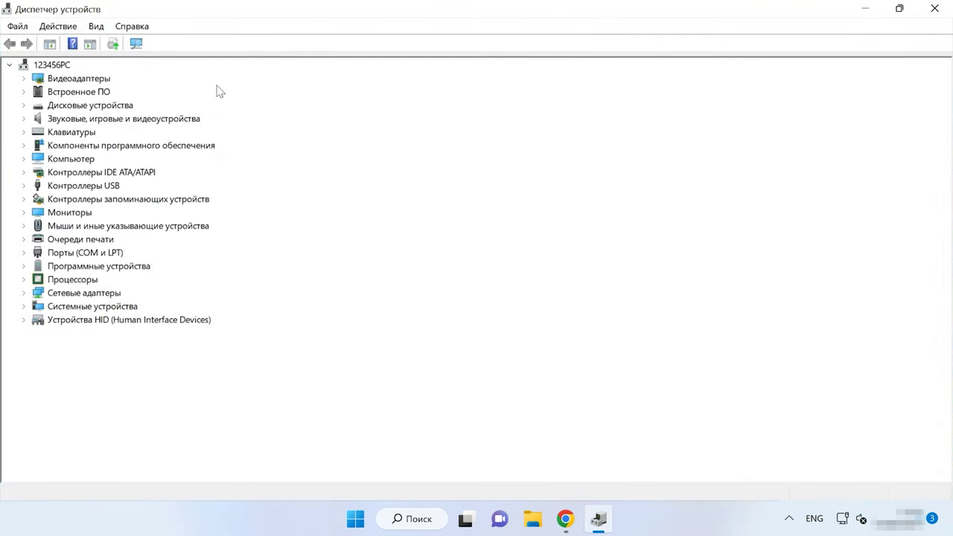
pyautogui.click(97, 27)
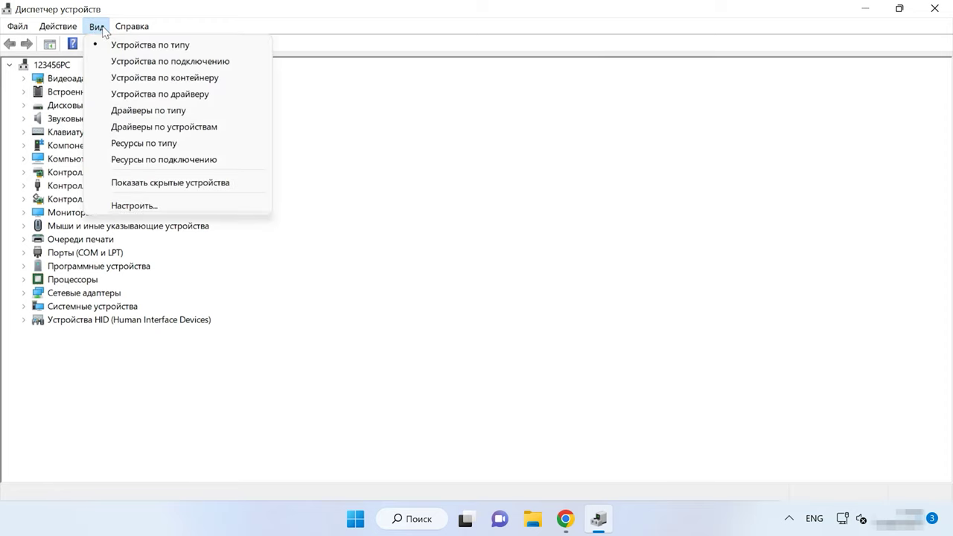
pyautogui.click(199, 186)
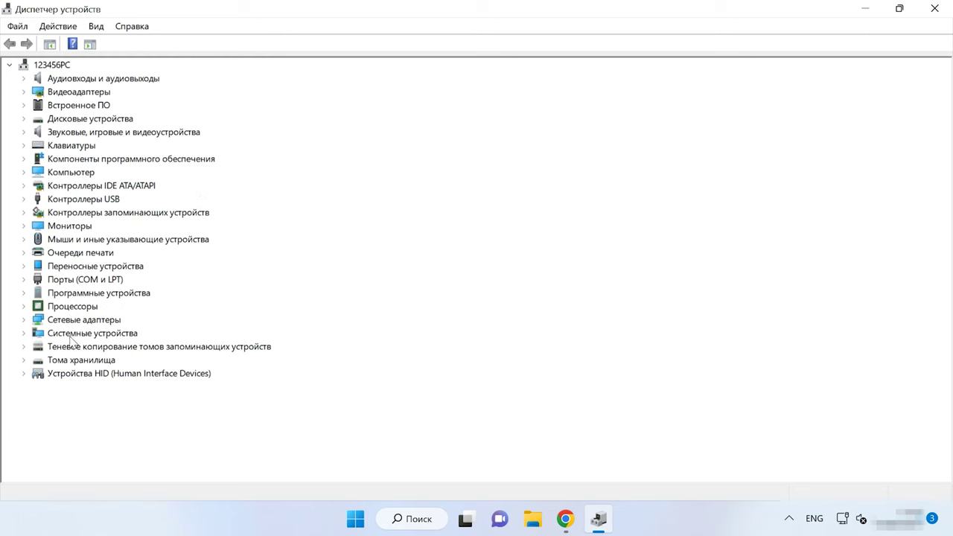
# Uninstall the Hyper-V Virtual Switch Extension Adapter from the network adapters (Сетевые адаптеры) category and confirm its removal.
pyautogui.click(23, 320)
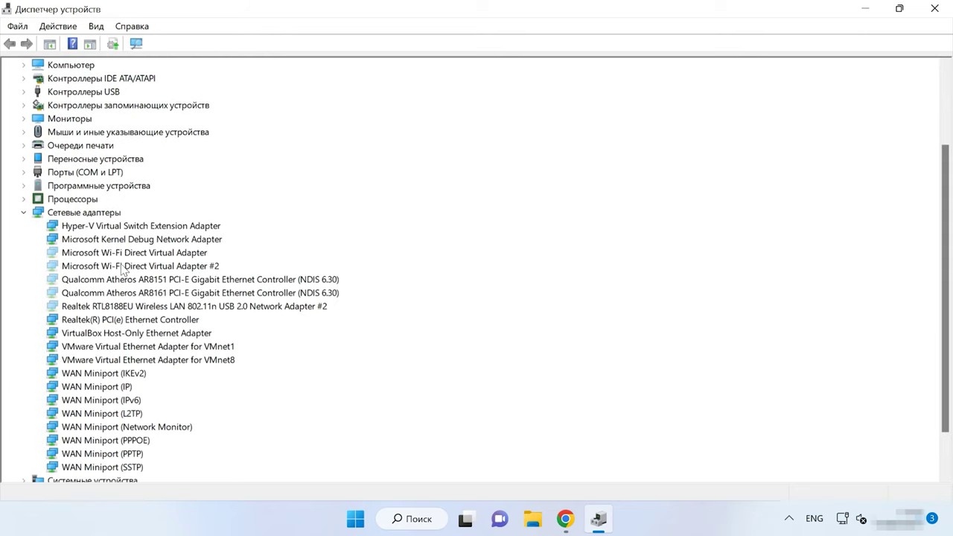
pyautogui.click(123, 226)
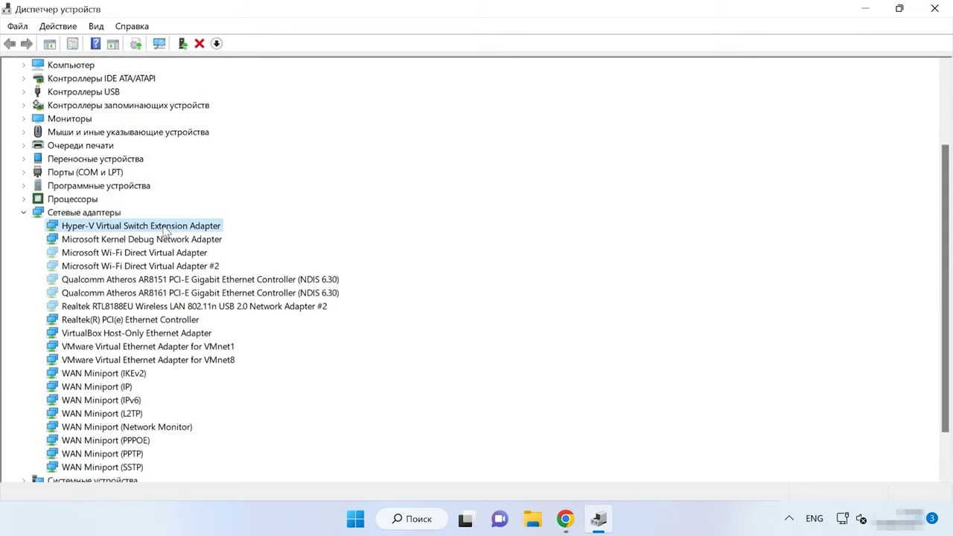
pyautogui.rightClick(166, 228)
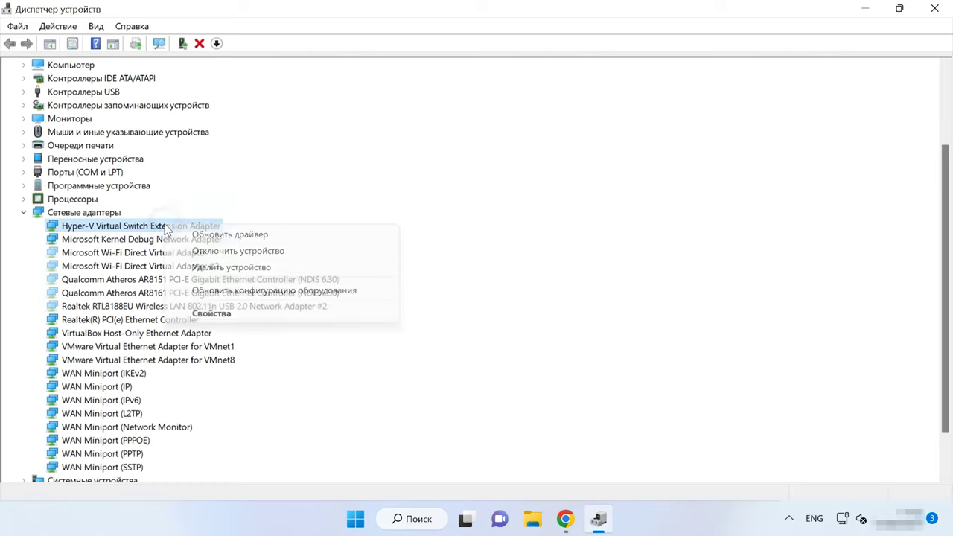
pyautogui.click(248, 269)
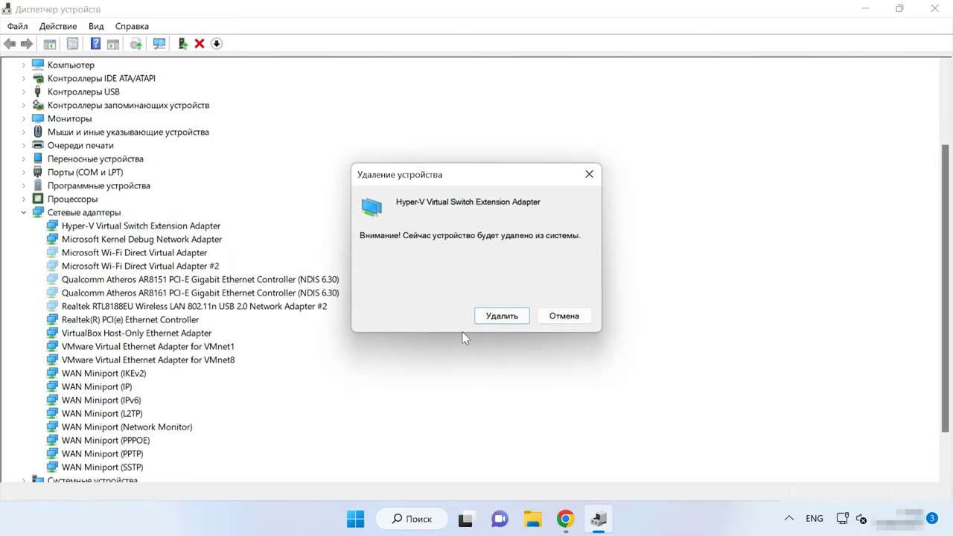
pyautogui.click(518, 320)
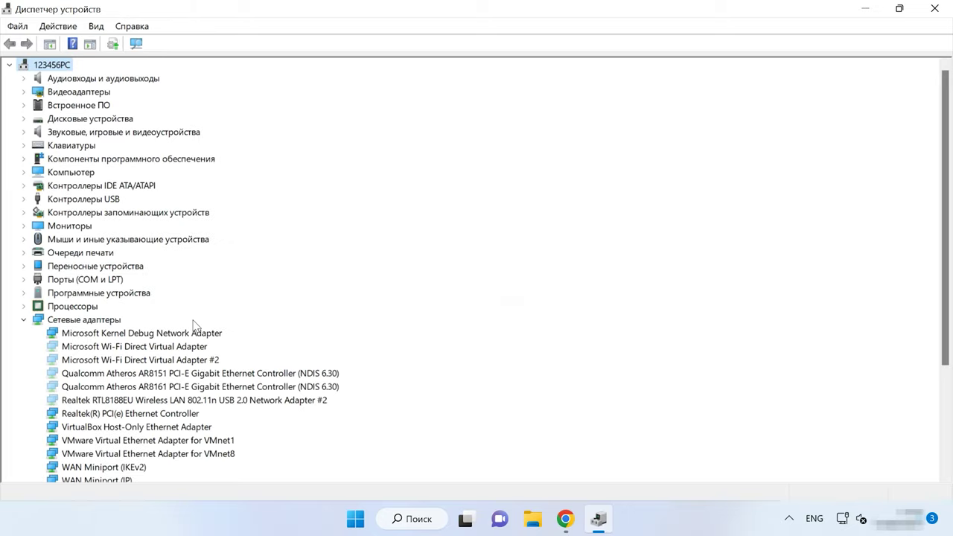
pyautogui.scroll(-4, 143, 341)
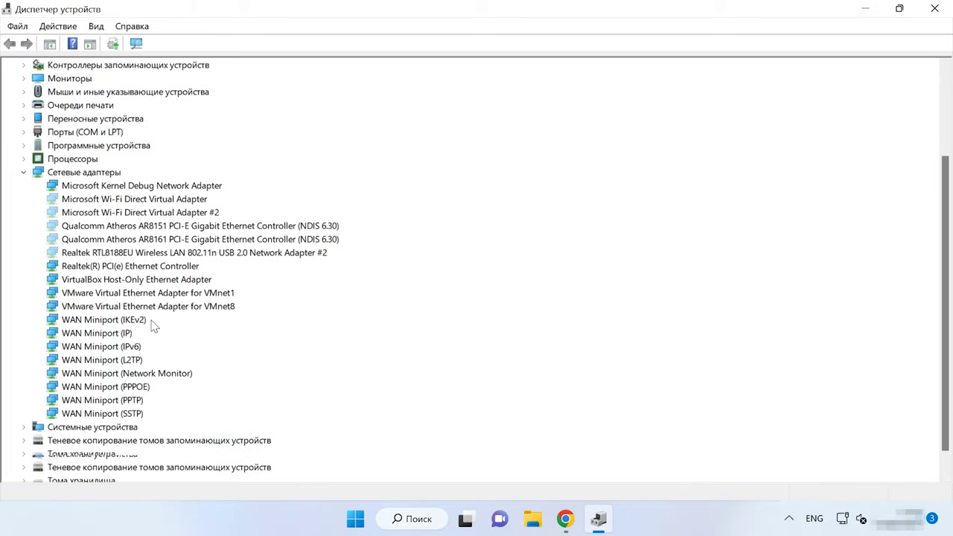
pyautogui.click(96, 185)
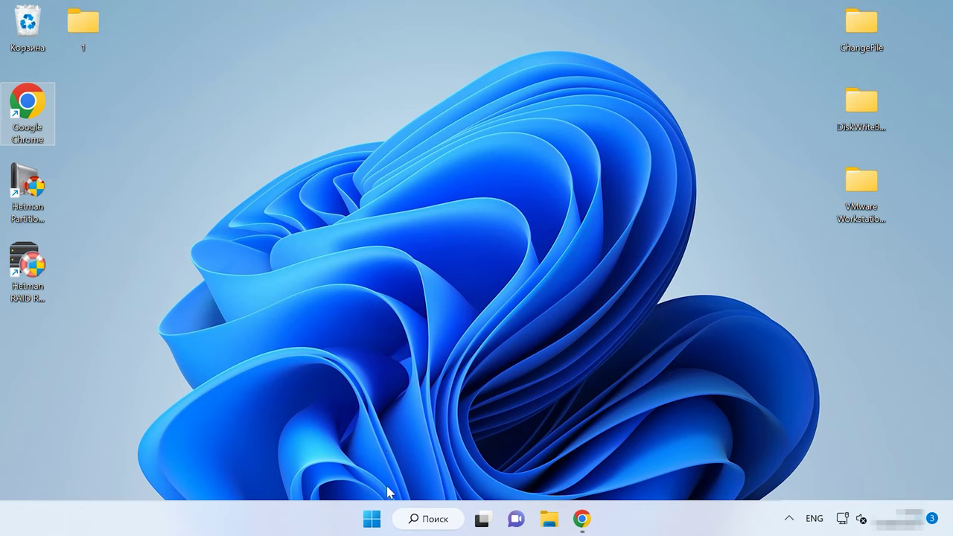
# Open the other troubleshooters page (Другие средства устранения неполадок) in the system section of Windows Settings.
pyautogui.click(372, 519)
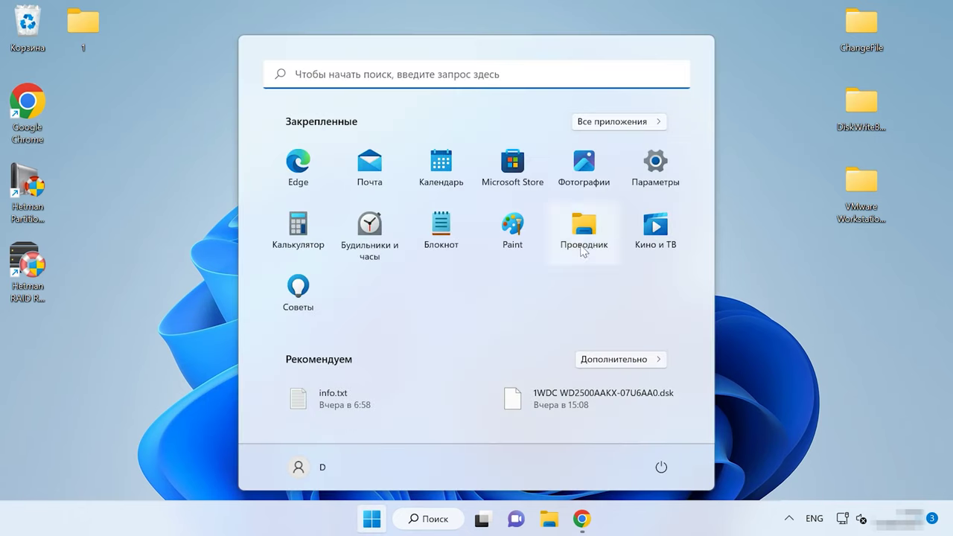
pyautogui.click(657, 183)
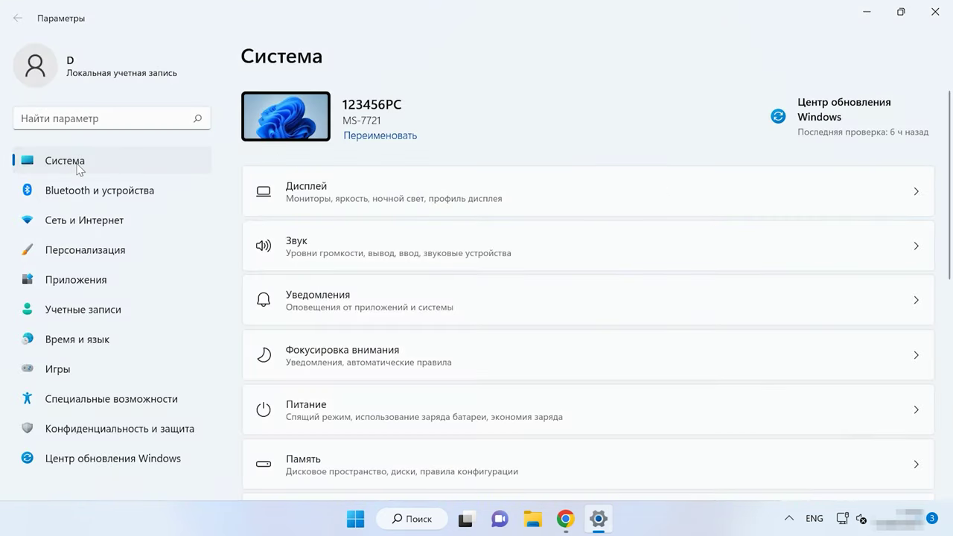
pyautogui.scroll(-6, 493, 305)
pyautogui.scroll(1, 467, 367)
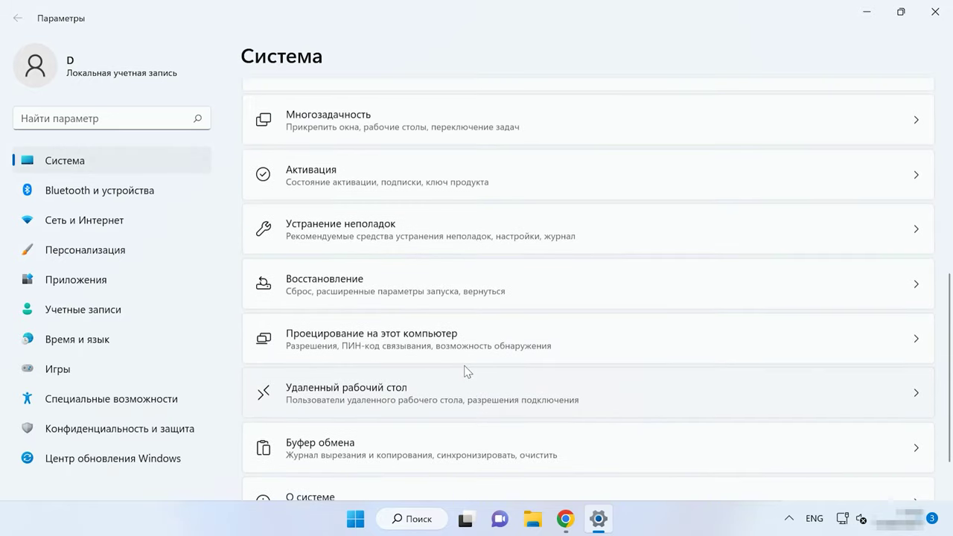
pyautogui.click(366, 236)
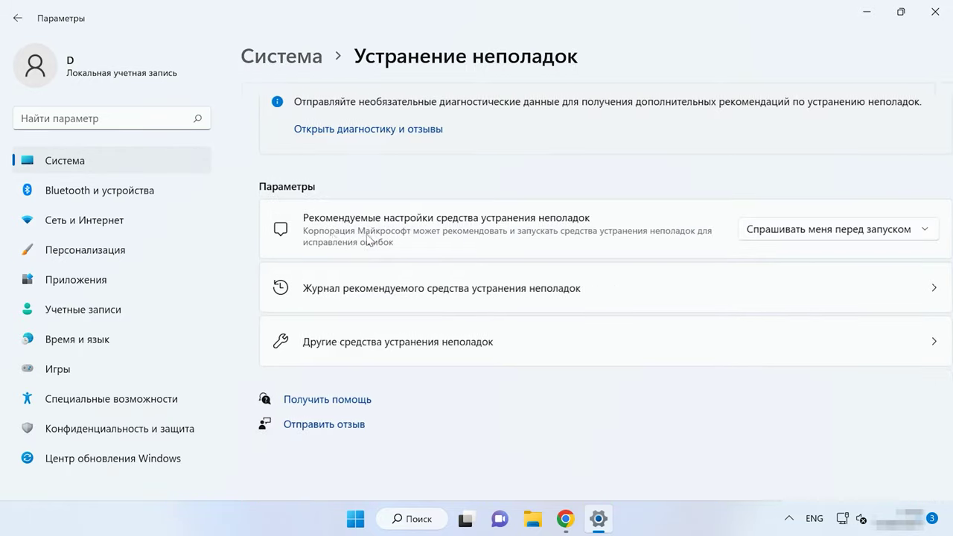
pyautogui.click(382, 356)
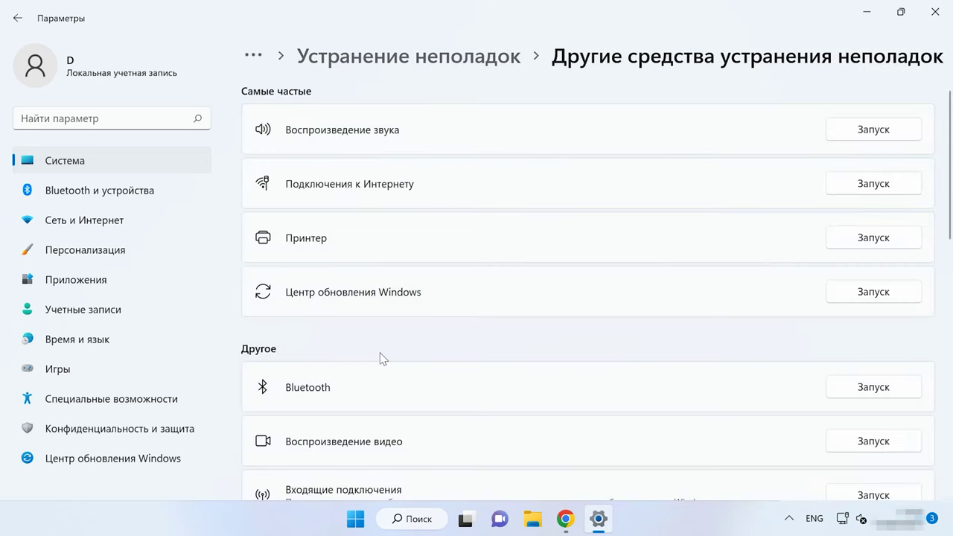
# Run the network adapter troubleshooter (Сетевой адаптер) on Ethernet 3 and close it when the diagnosis ends.
pyautogui.scroll(-5, 381, 358)
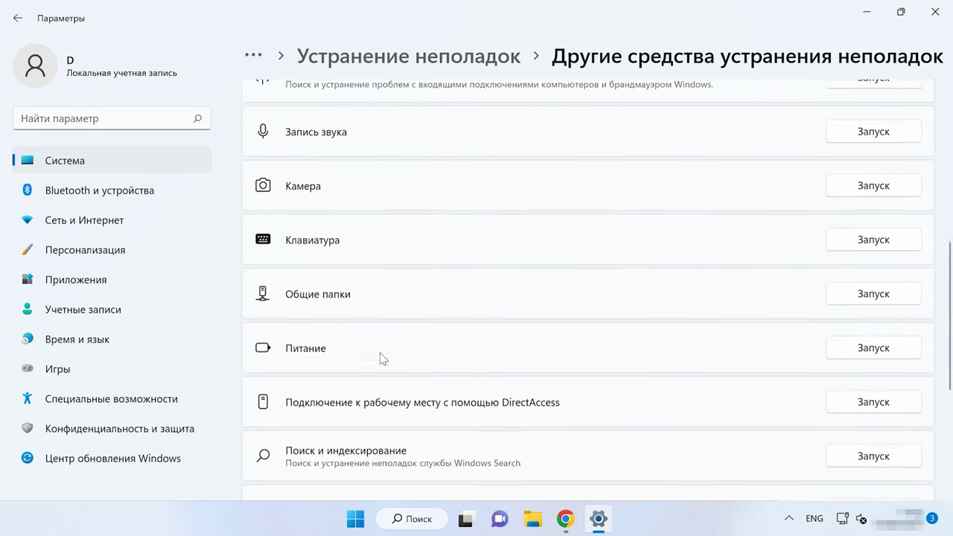
pyautogui.scroll(-3, 381, 357)
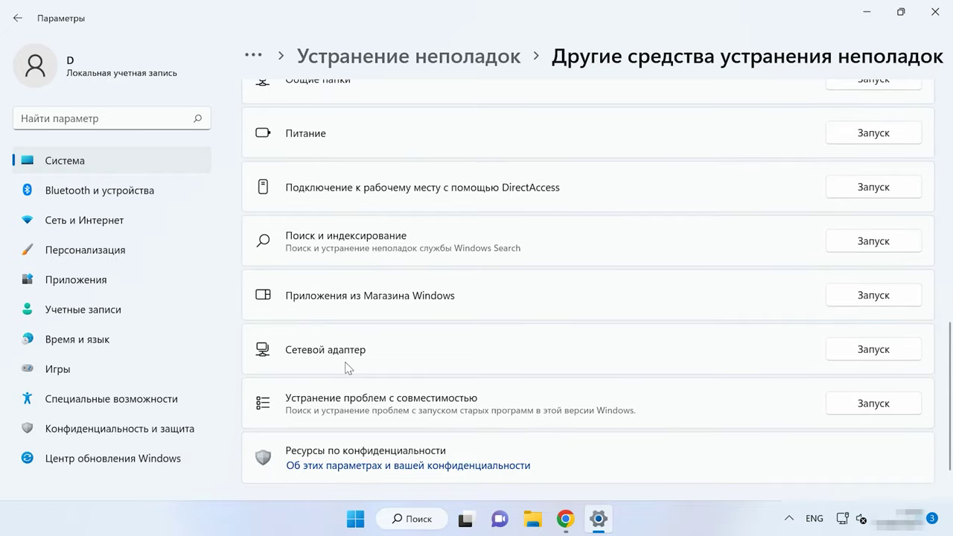
pyautogui.click(899, 359)
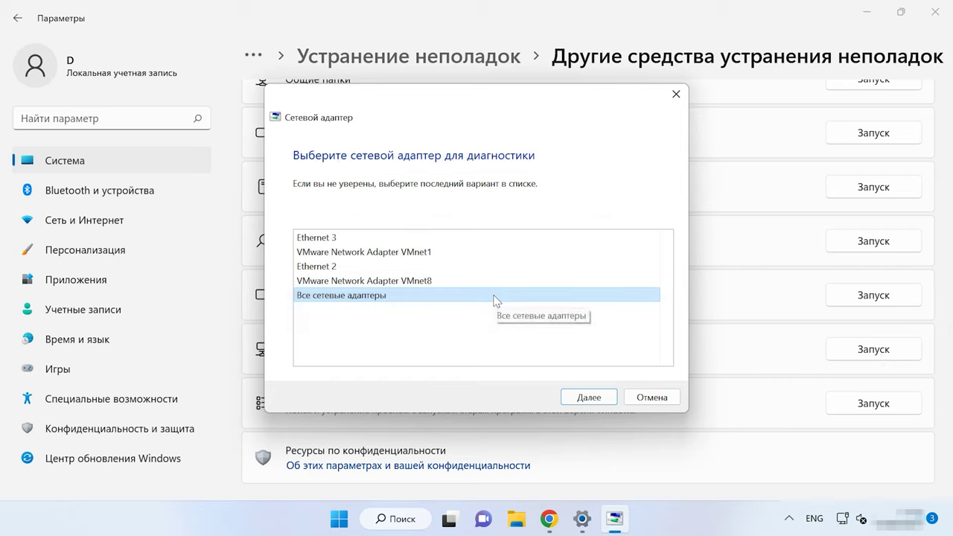
pyautogui.click(329, 239)
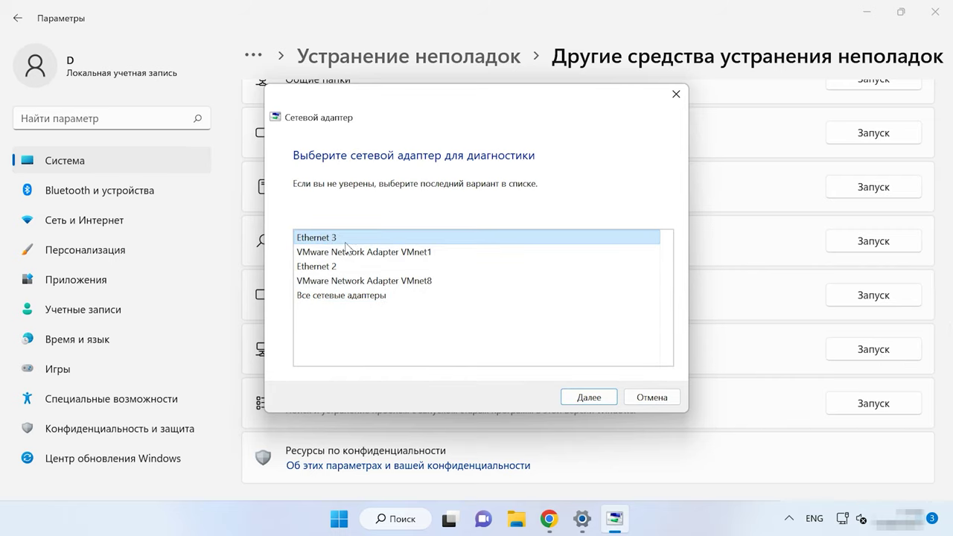
pyautogui.click(603, 400)
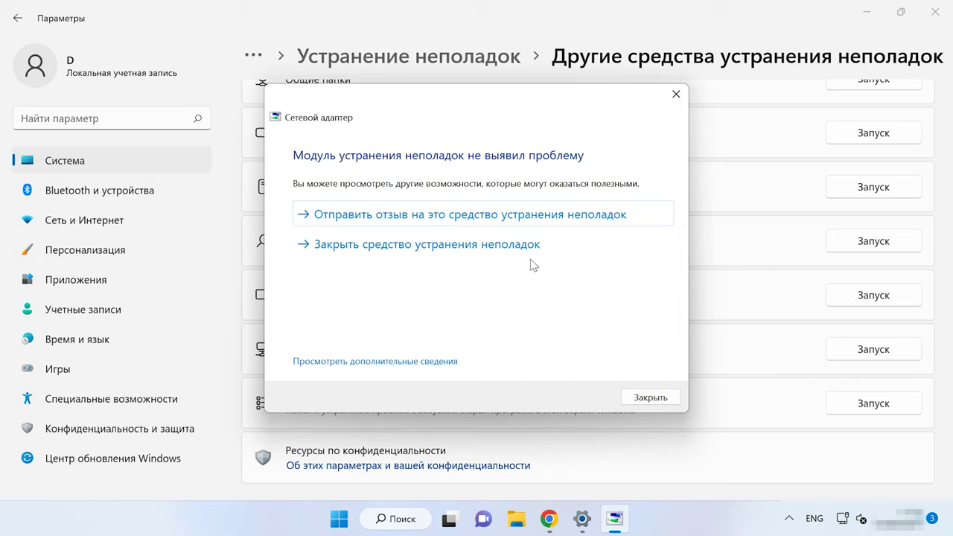
pyautogui.click(460, 250)
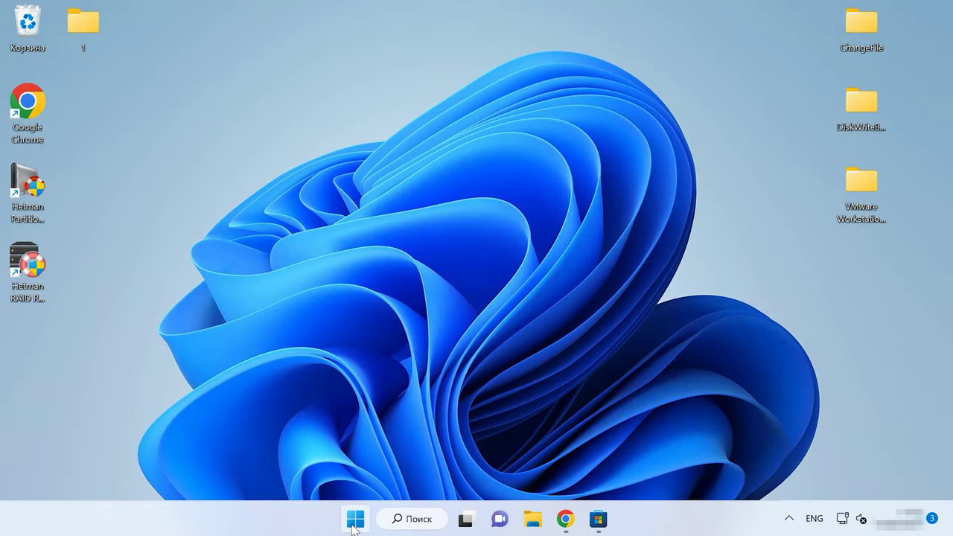
# Open the account's own details (Ваши данные) in Windows Settings and start signing in with a Microsoft account instead of the local one.
pyautogui.click(354, 529)
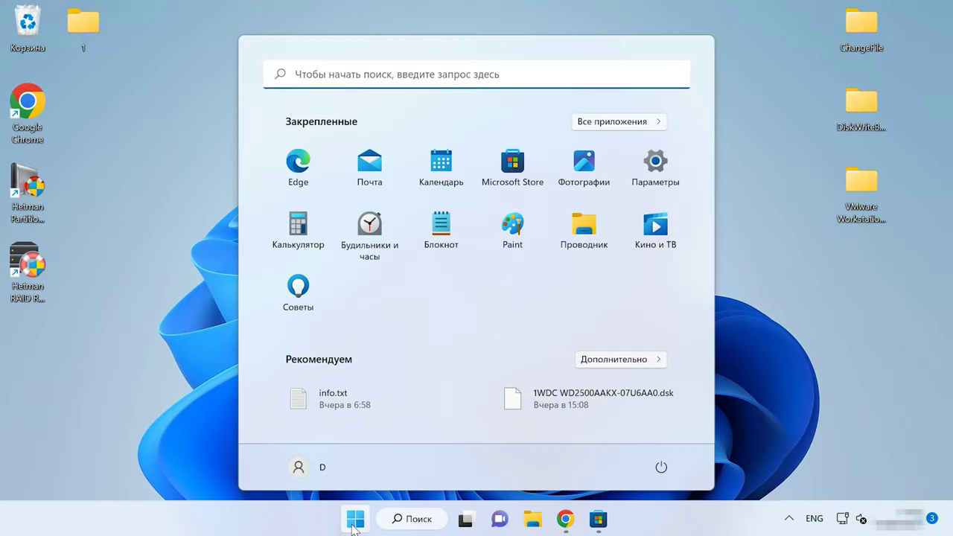
pyautogui.click(663, 179)
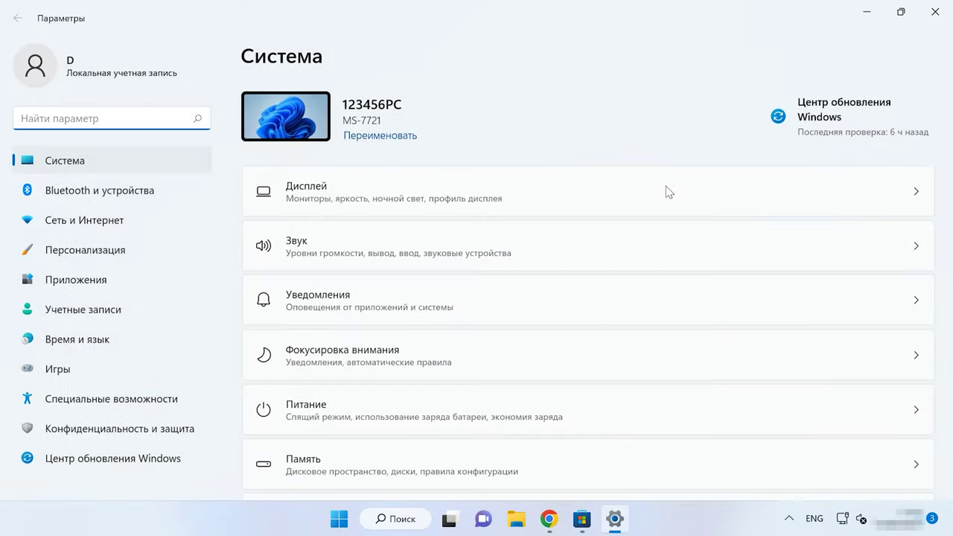
pyautogui.click(107, 317)
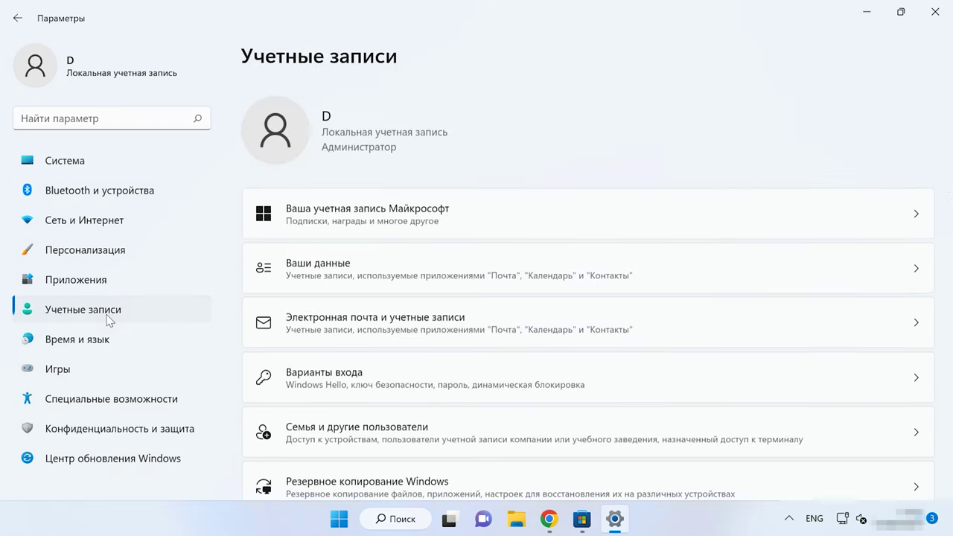
pyautogui.click(374, 265)
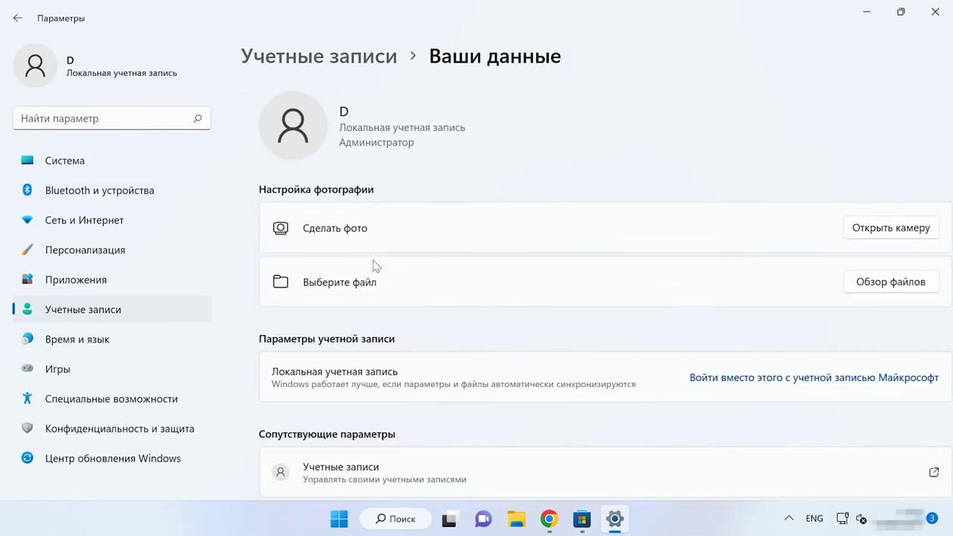
pyautogui.click(825, 383)
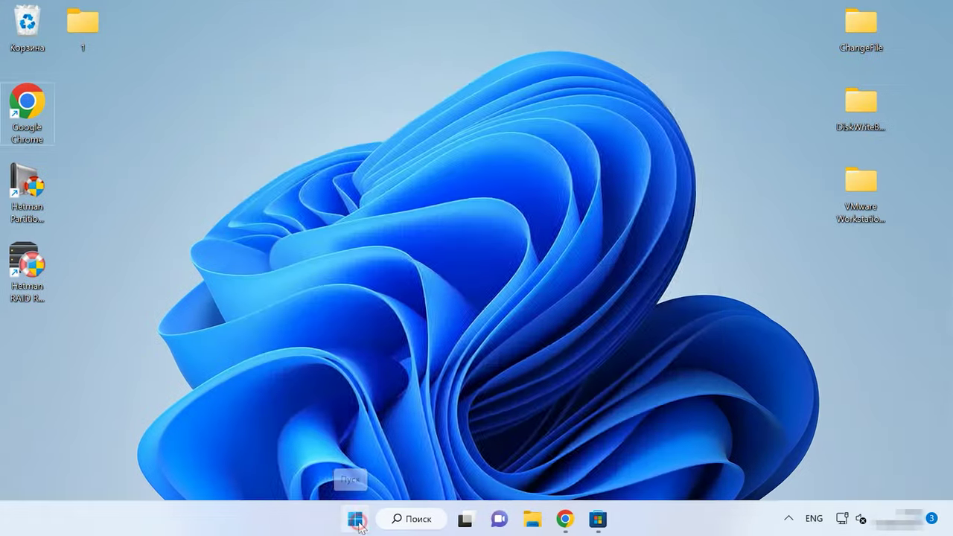
# Reopen Windows Settings from the desktop and go to the system's other troubleshooters (Другие средства устранения неполадок).
pyautogui.click(355, 519)
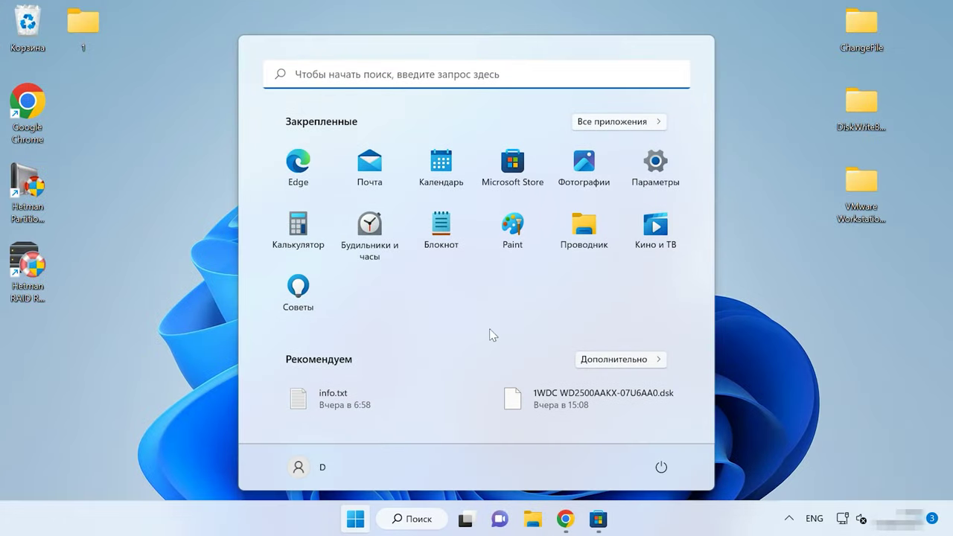
pyautogui.click(667, 177)
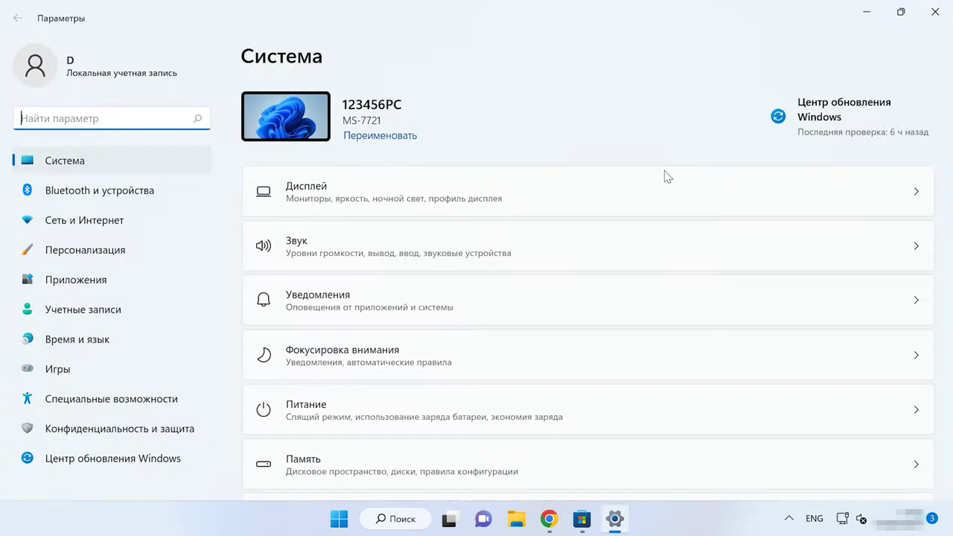
pyautogui.click(106, 161)
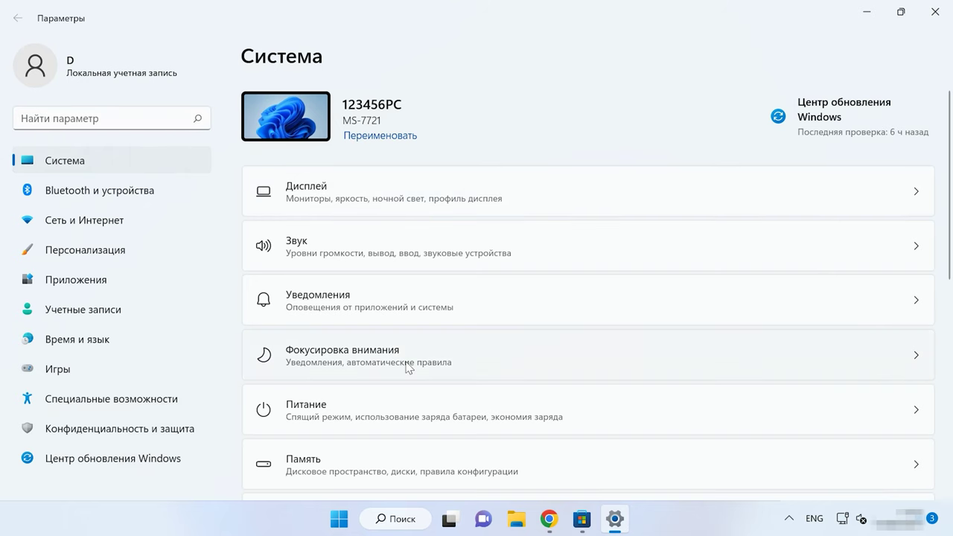
pyautogui.scroll(-3, 408, 367)
pyautogui.click(390, 435)
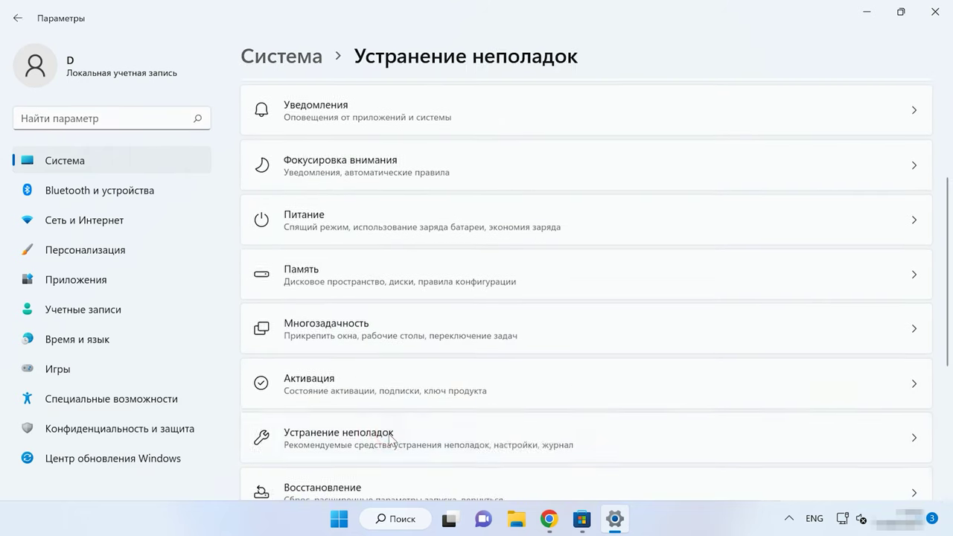
pyautogui.click(399, 347)
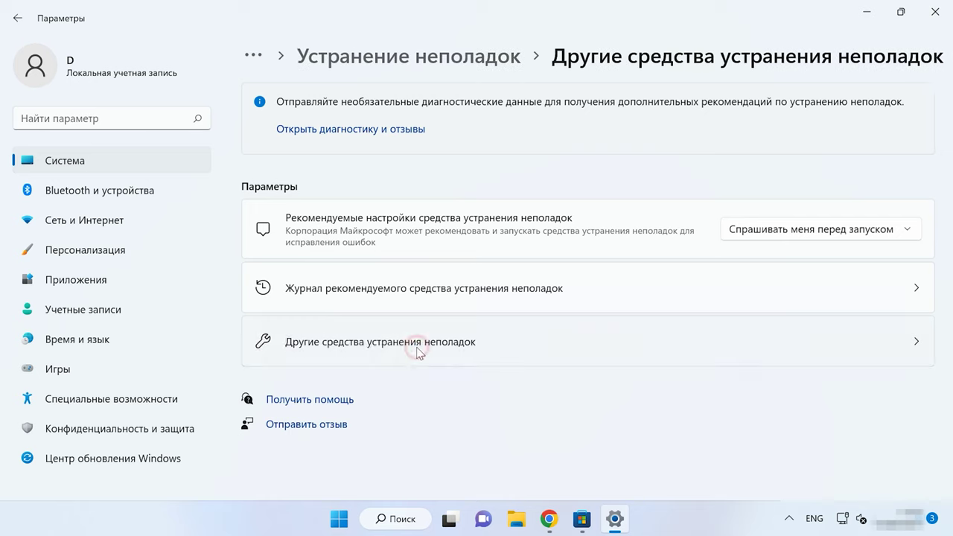
# Run the Windows Store apps troubleshooter (Приложения из Магазина Windows) and close it when the check ends.
pyautogui.scroll(-1, 417, 349)
pyautogui.scroll(-10, 417, 347)
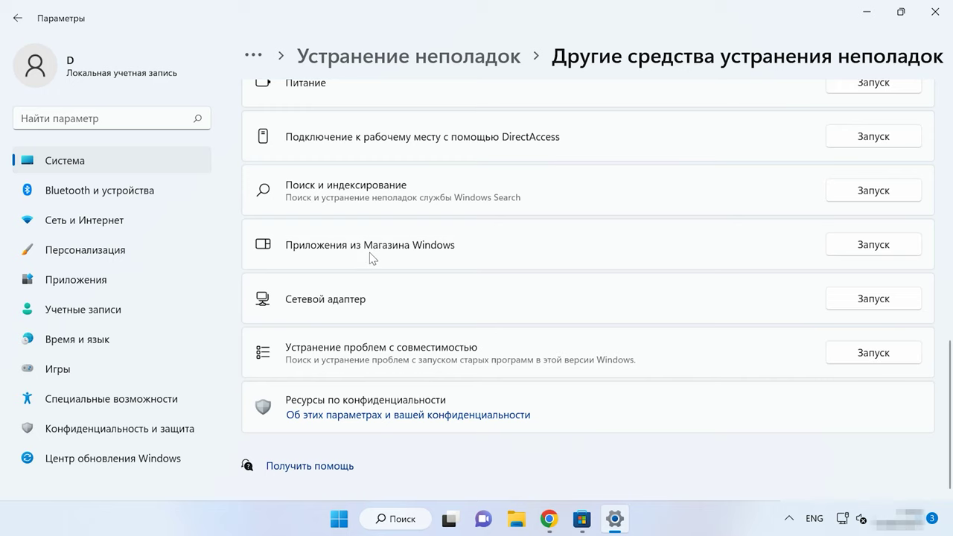
pyautogui.click(882, 248)
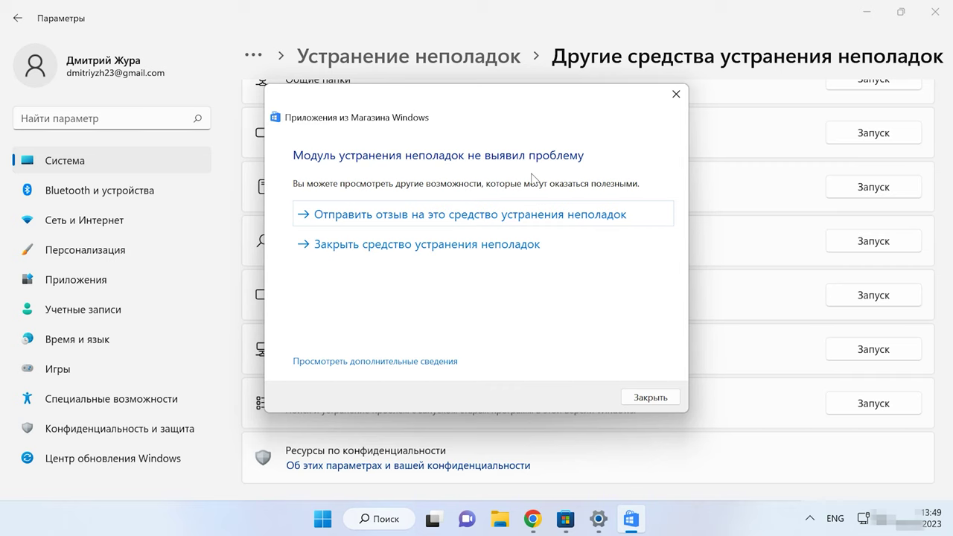
pyautogui.click(482, 246)
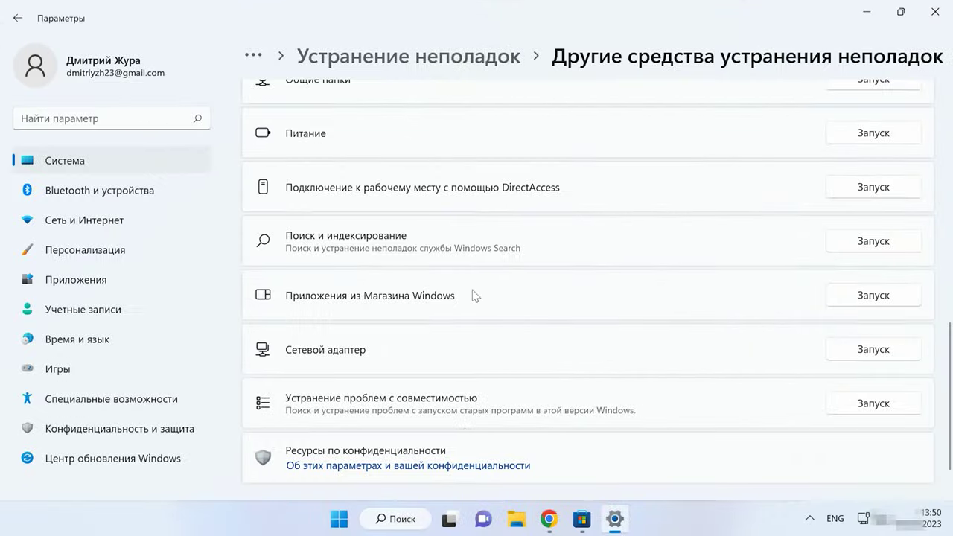
# Launch Command Prompt as administrator and scan the system files with "sfc /scannow".
pyautogui.click(394, 518)
pyautogui.write('cm')
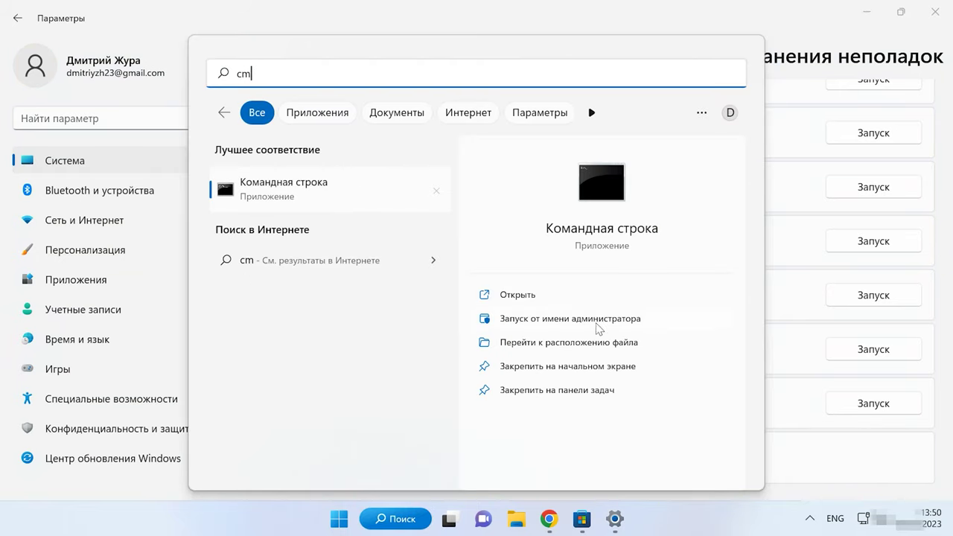
pyautogui.click(588, 319)
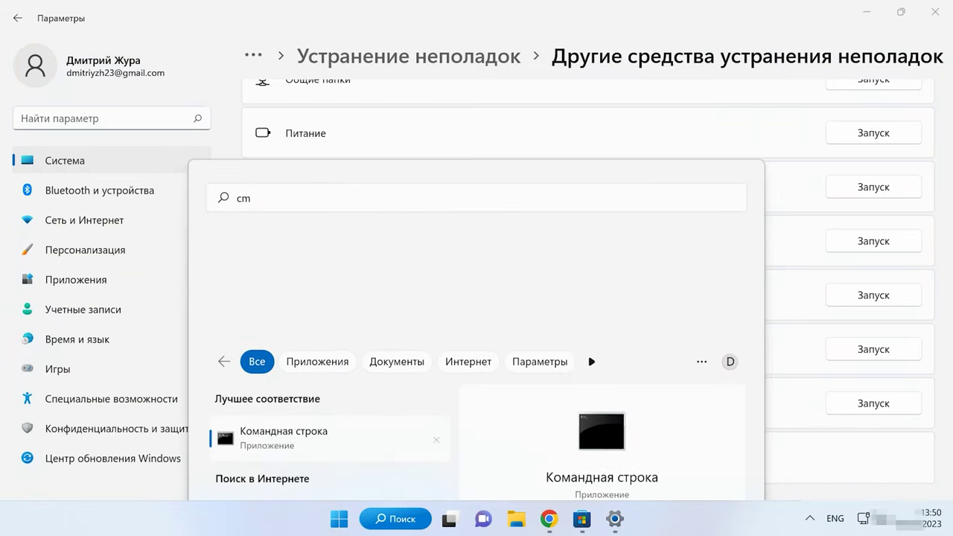
pyautogui.write('s')
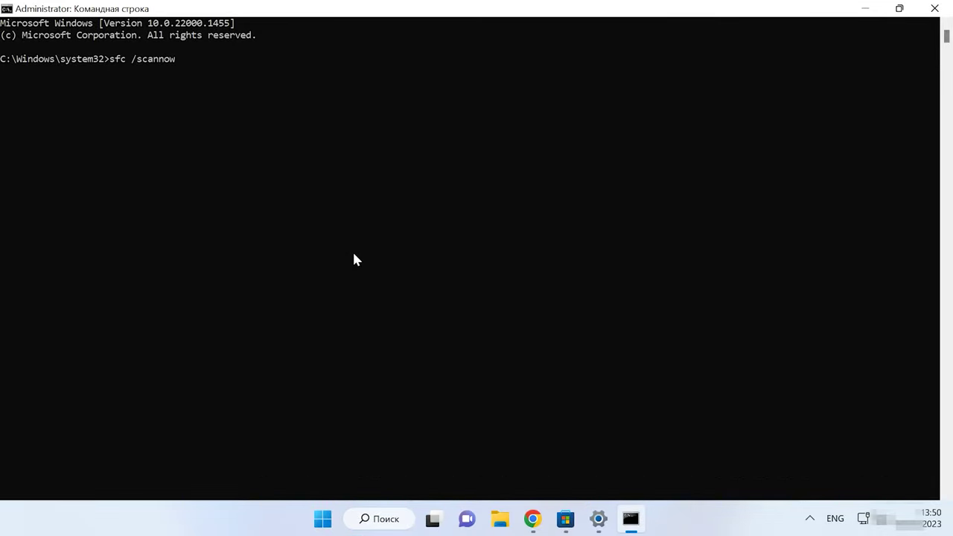
pyautogui.write('fc /scannow')
pyautogui.press('Return')
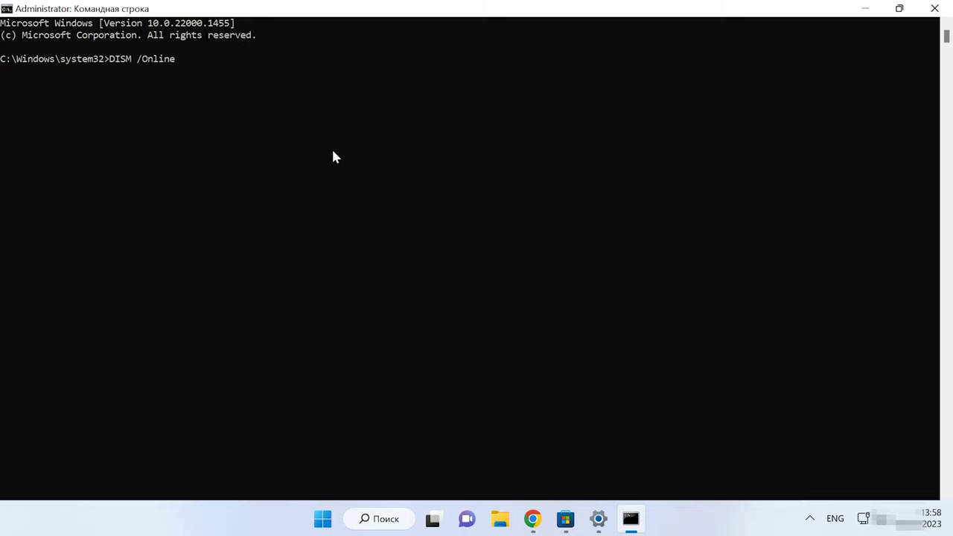
# Check the Windows image with "DISM /Online /Cleanup-Image /CheckHealth", followed by "DISM /Online /Cleanup-Image /ScanHealth".
pyautogui.write('/Cleanup-Image /CheckHealth')
pyautogui.press('Return')
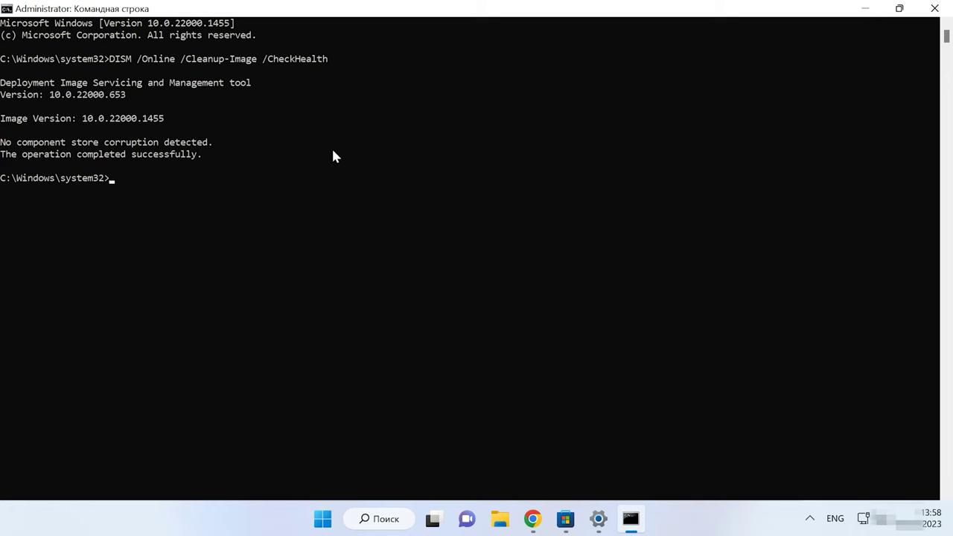
pyautogui.write('DISM /Online /Cleanup-Image /ScanHealth')
pyautogui.press('Return')
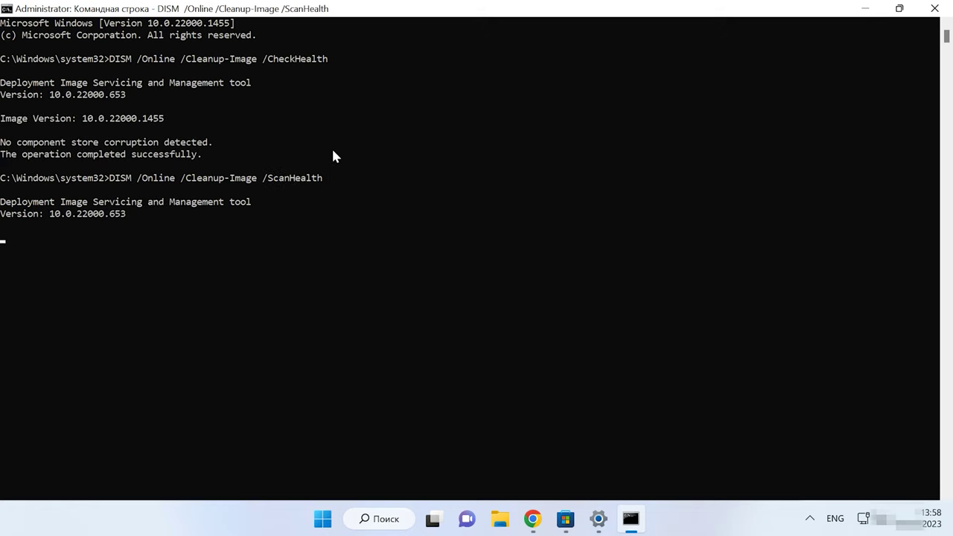